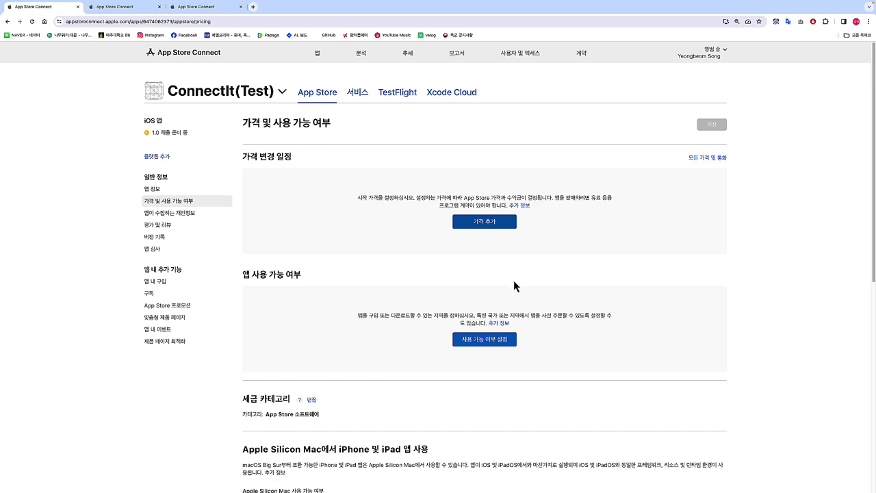
# - Review the country and region availability options for the ConnectIt(Test) app and close them without applying a choice
pyautogui.click(483, 338)
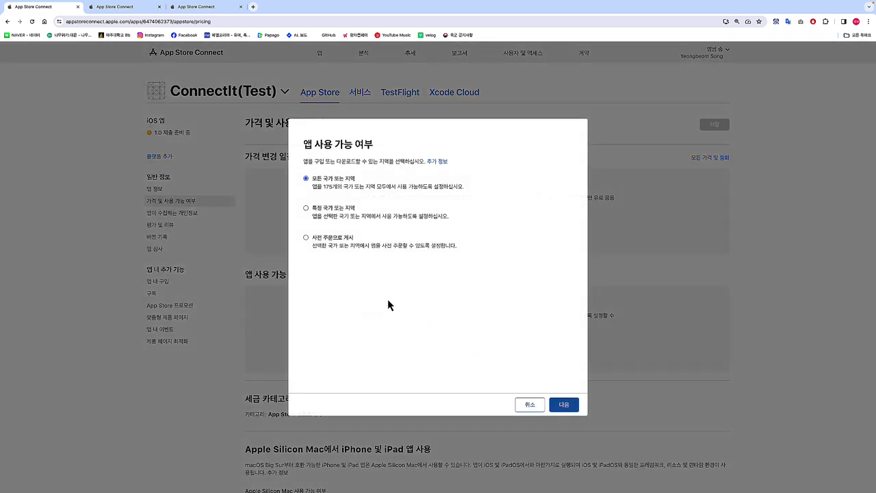
pyautogui.moveTo(302, 146); pyautogui.dragTo(479, 246)
pyautogui.click(479, 245)
pyautogui.click(531, 406)
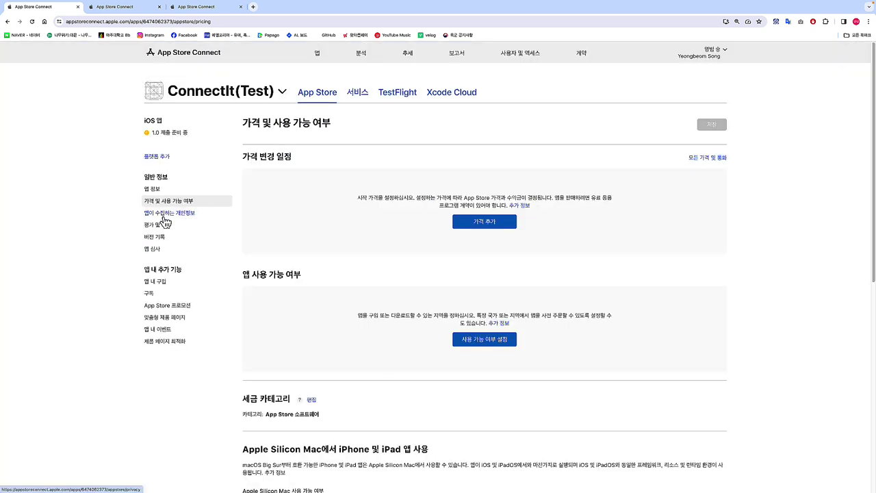
# - Turn off the app's availability on Apple Vision Pro and review the app distribution method settings
pyautogui.scroll(-3, 277, 254)
pyautogui.scroll(-3, 278, 257)
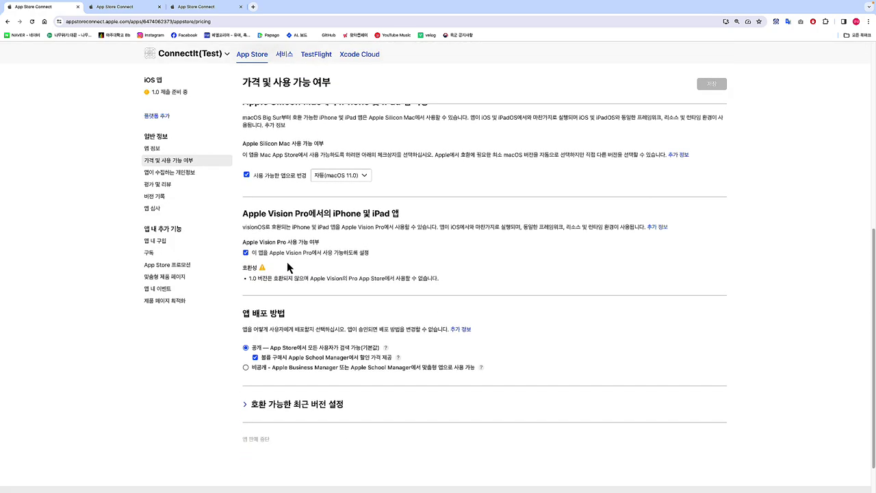
pyautogui.scroll(2, 314, 319)
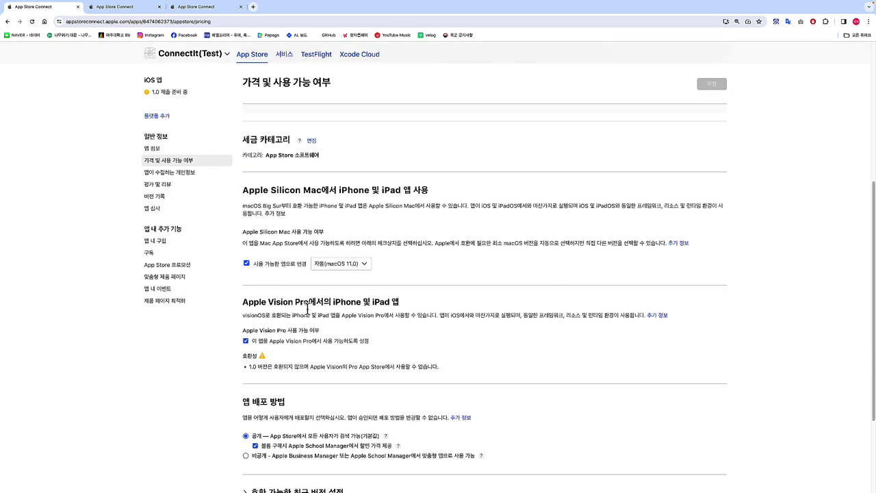
pyautogui.click(246, 341)
pyautogui.scroll(-1, 265, 439)
pyautogui.scroll(-2, 265, 439)
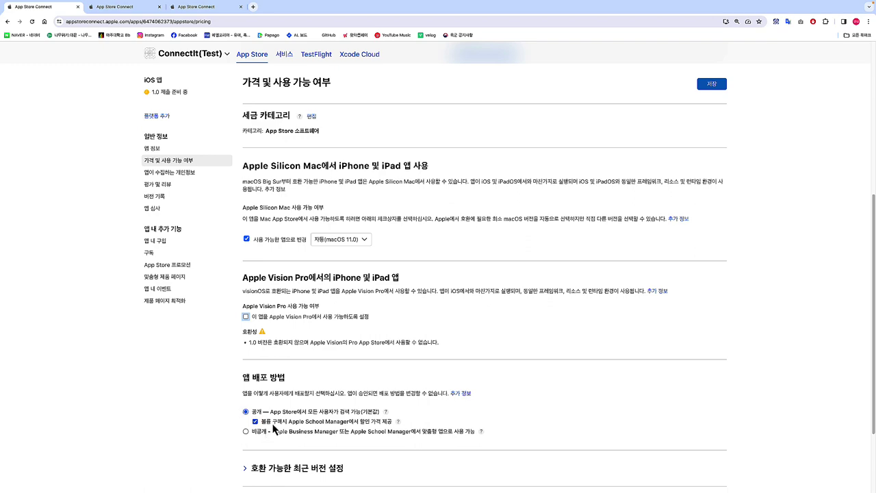
pyautogui.scroll(-3, 288, 419)
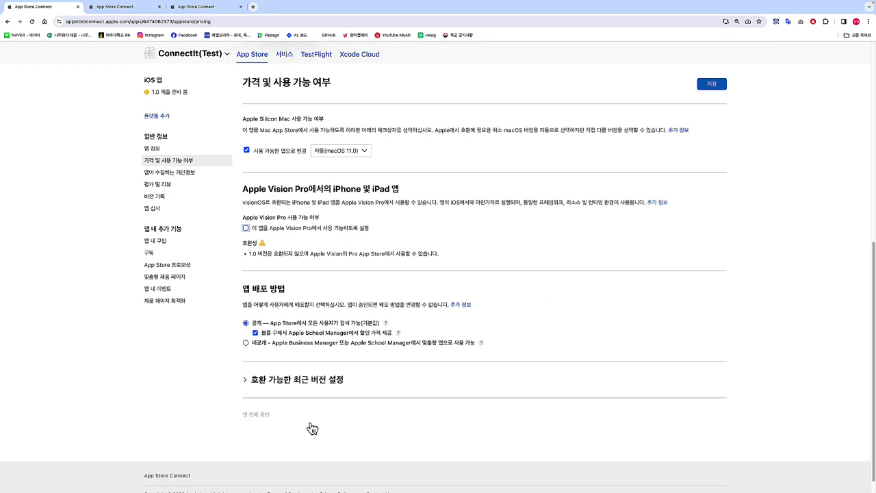
# - Start the data collection questionnaire in the app's privacy section, answering that data is collected from this app
pyautogui.click(160, 173)
pyautogui.click(494, 68)
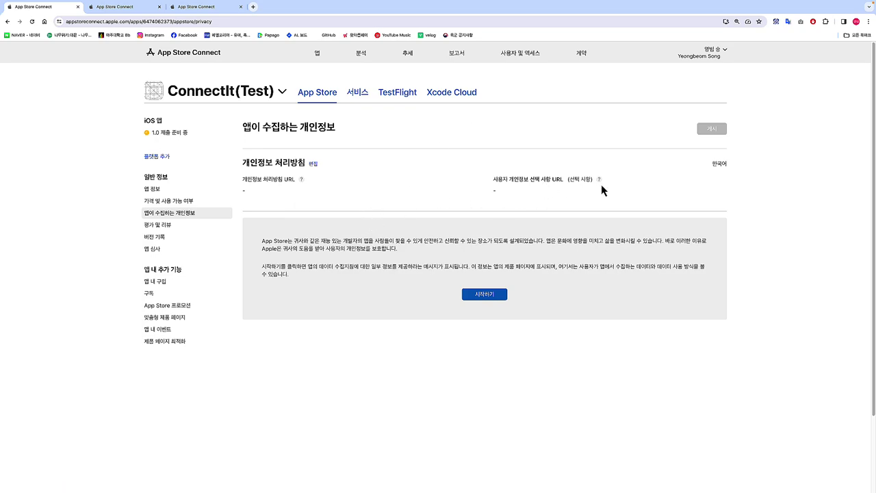
pyautogui.click(490, 296)
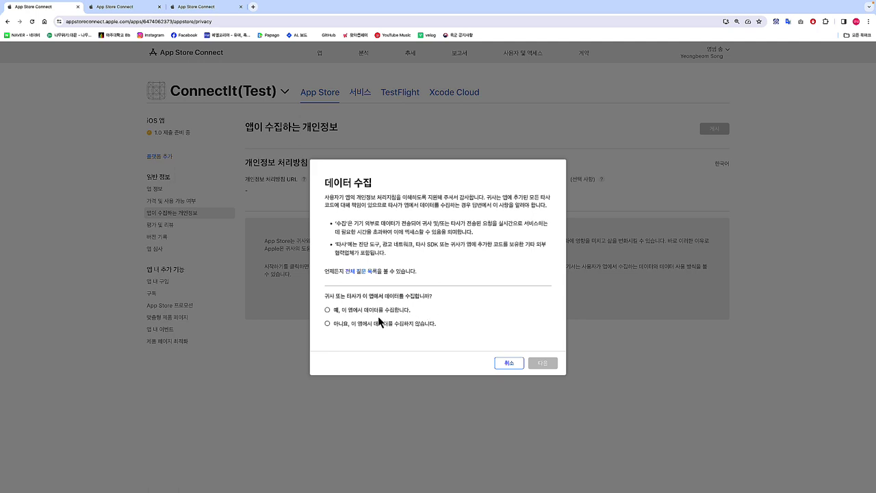
pyautogui.click(373, 312)
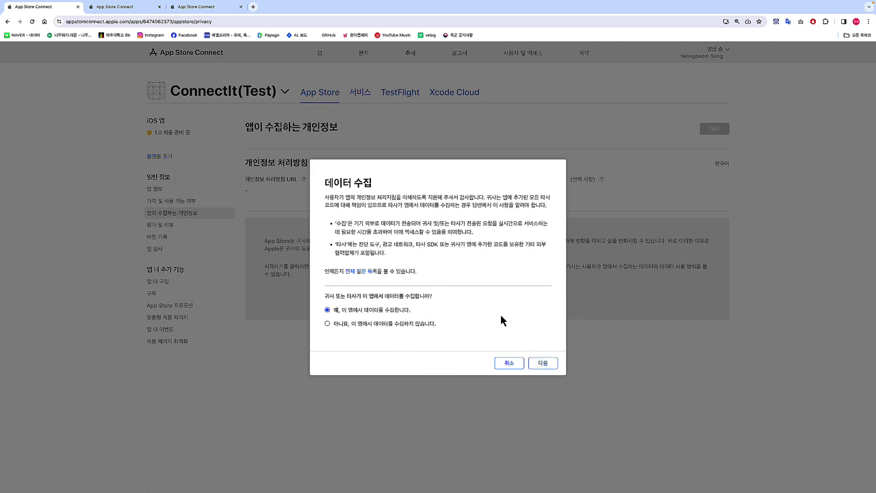
pyautogui.click(537, 364)
# - Examine the disclosure criteria and selectable data types in the data collection questionnaire, and cancel it
pyautogui.scroll(-10, 363, 378)
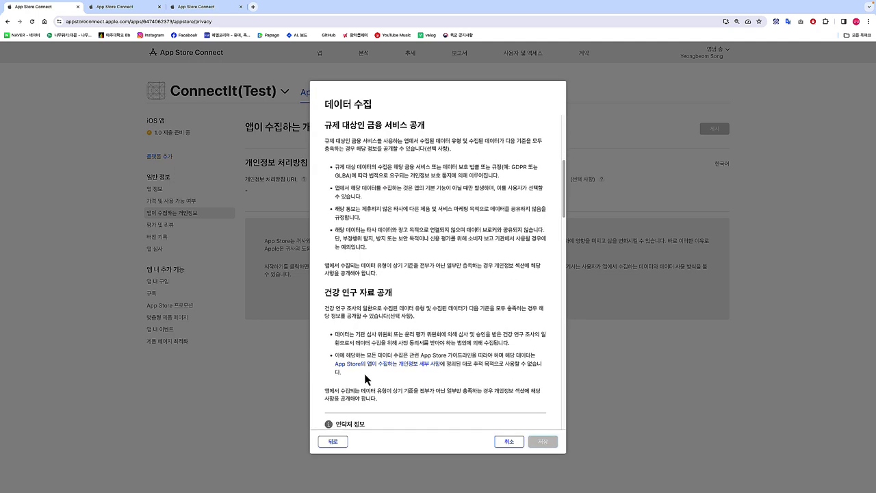
pyautogui.scroll(6, 364, 379)
pyautogui.scroll(3, 365, 379)
pyautogui.scroll(-10, 367, 379)
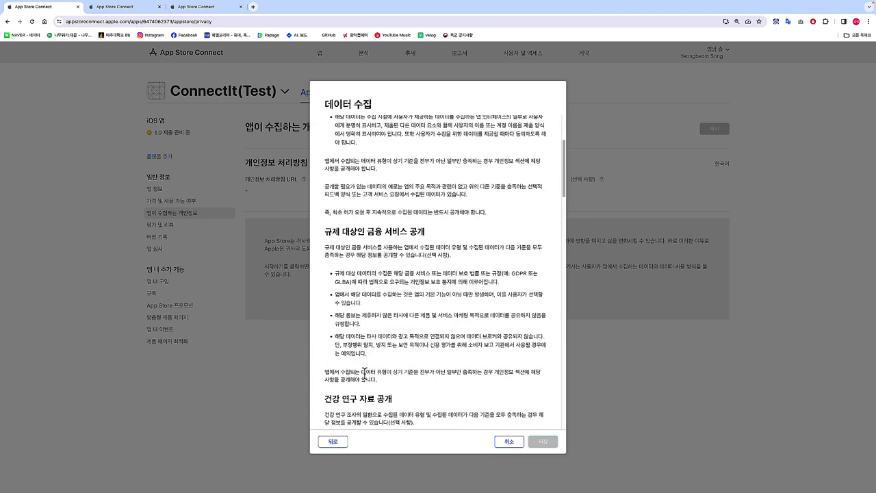
pyautogui.scroll(3, 363, 373)
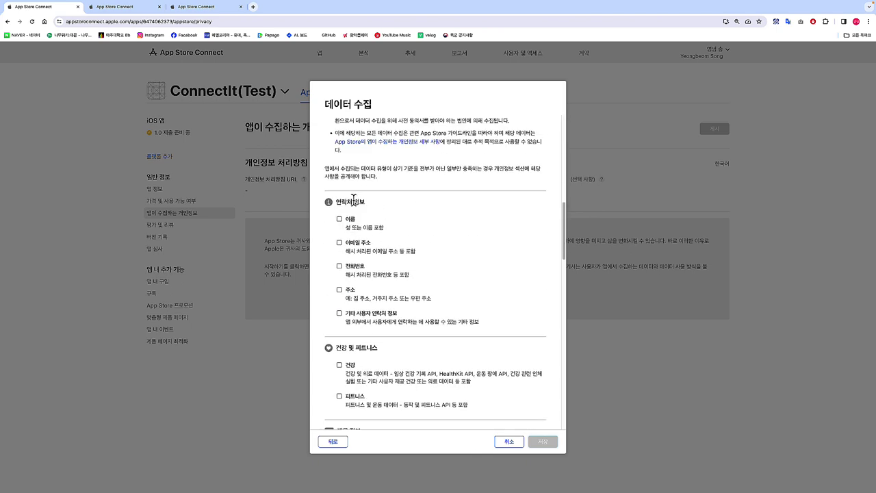
pyautogui.scroll(-5, 348, 327)
pyautogui.scroll(-15, 348, 322)
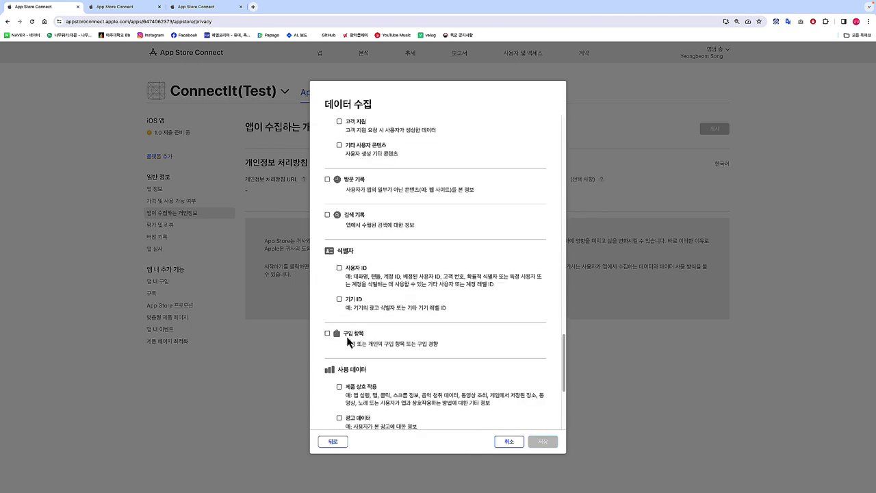
pyautogui.click(502, 442)
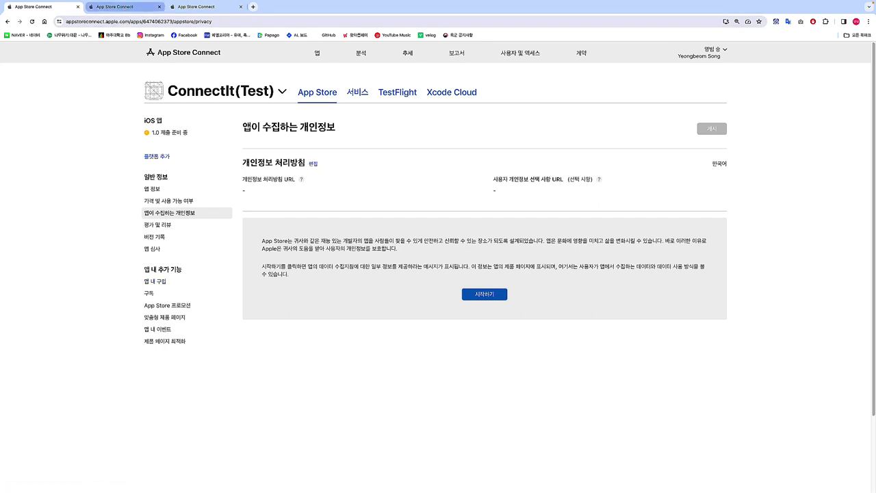
# - Switch to the released ConnectIt app's version 1.0.0 page and compare its 6.7, 6.5 and 5.5 iPhone display screenshots
pyautogui.click(124, 12)
pyautogui.scroll(15, 208, 192)
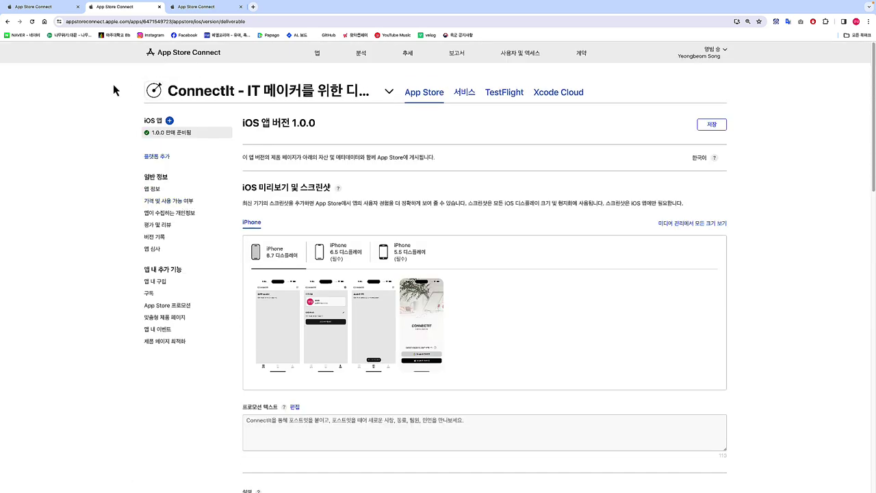
pyautogui.moveTo(146, 90); pyautogui.dragTo(392, 108)
pyautogui.click(394, 129)
pyautogui.moveTo(234, 189); pyautogui.dragTo(345, 188)
pyautogui.click(386, 192)
pyautogui.click(339, 254)
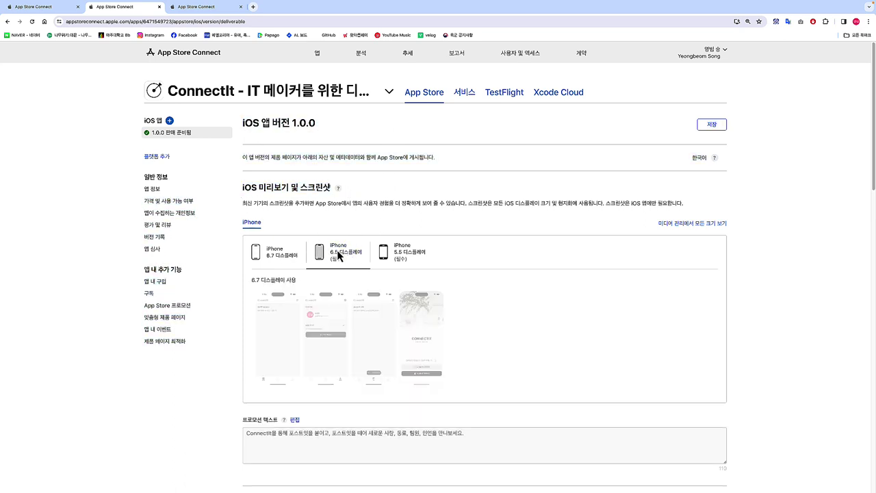
pyautogui.click(405, 262)
pyautogui.scroll(-3, 456, 273)
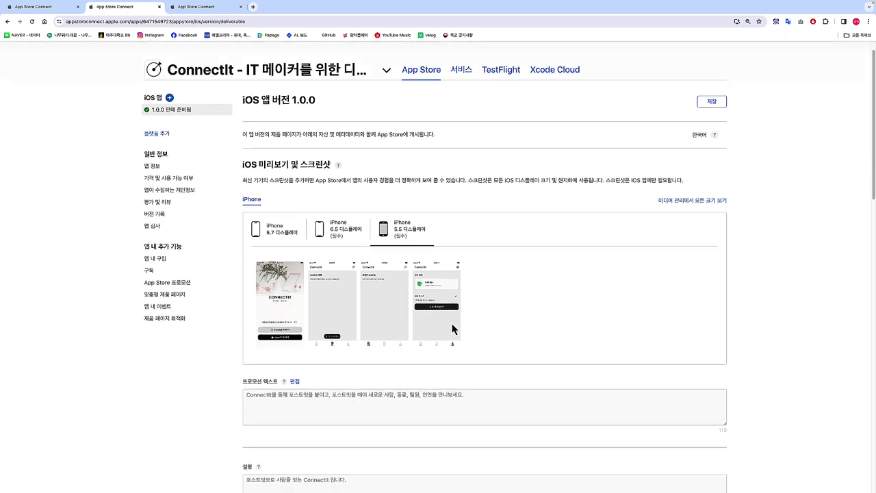
# - Examine the promotional text, description, keywords and support URL of the released version
pyautogui.moveTo(308, 334); pyautogui.dragTo(254, 327)
pyautogui.scroll(-3, 258, 274)
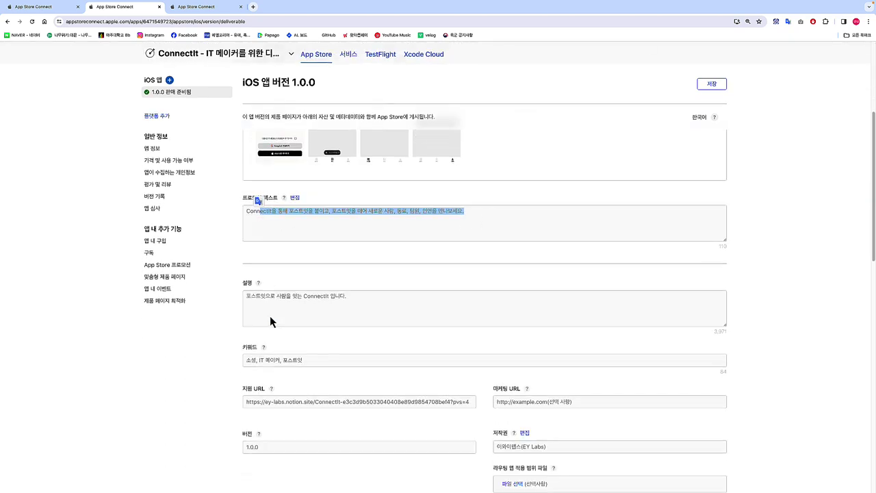
pyautogui.scroll(-1, 274, 297)
pyautogui.click(256, 313)
pyautogui.moveTo(274, 356); pyautogui.dragTo(245, 355)
pyautogui.scroll(-1, 410, 346)
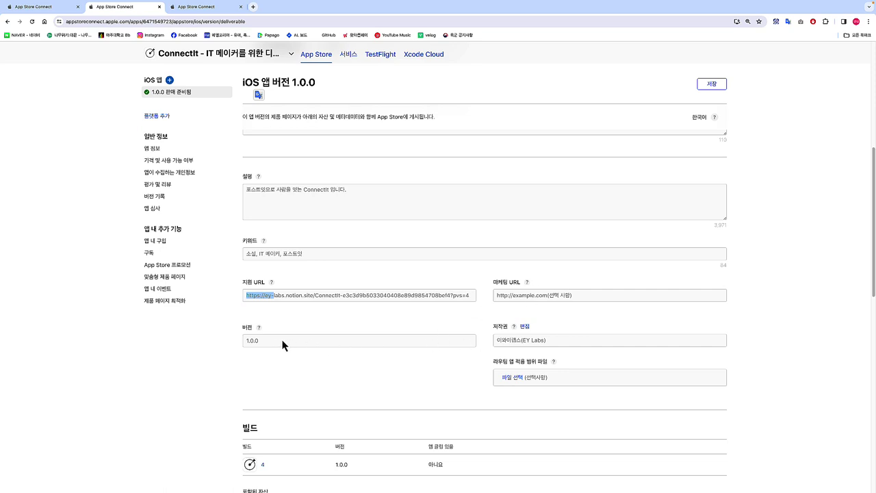
# - Examine the build, app review information and version release settings of the released version
pyautogui.scroll(-2, 485, 340)
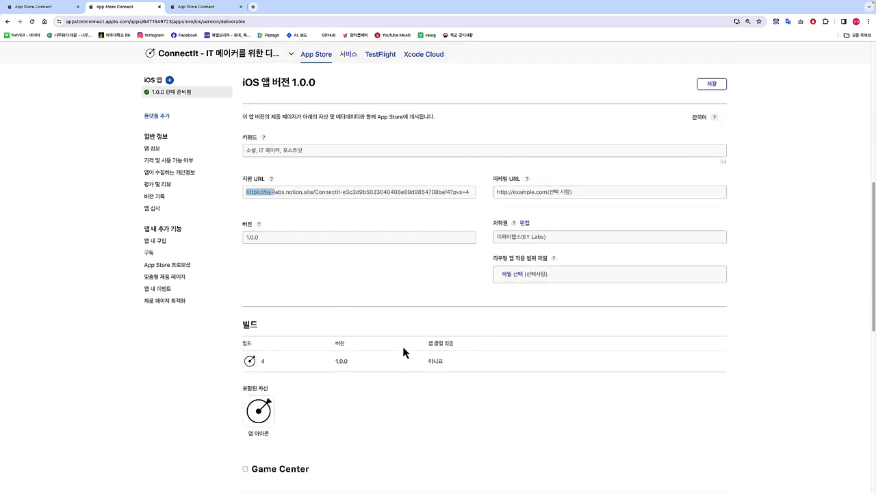
pyautogui.scroll(-1, 295, 330)
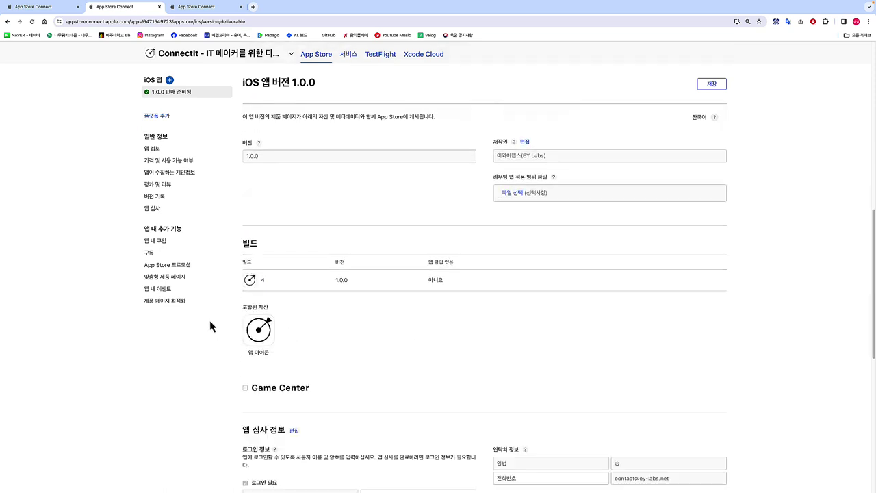
pyautogui.scroll(-2, 325, 344)
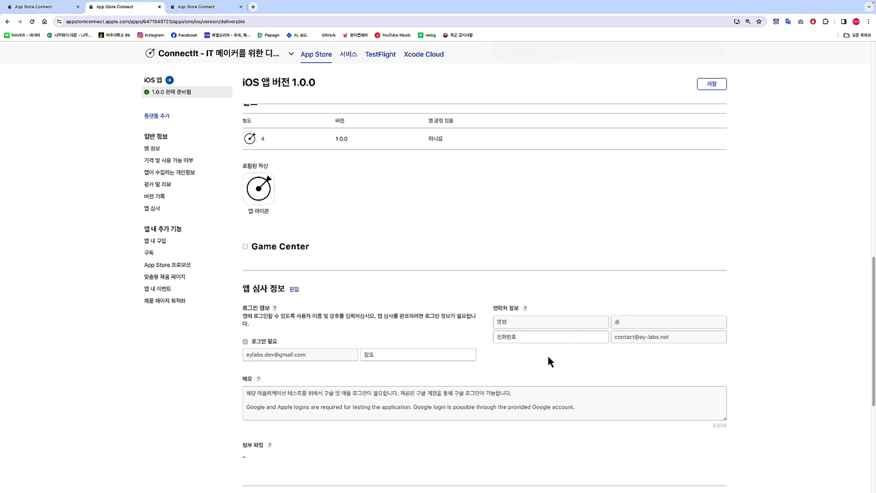
pyautogui.scroll(-3, 559, 347)
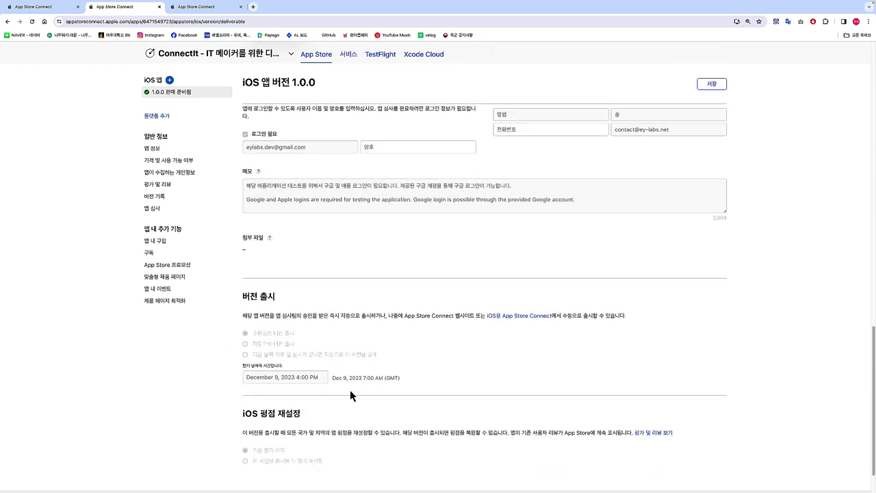
pyautogui.scroll(15, 272, 309)
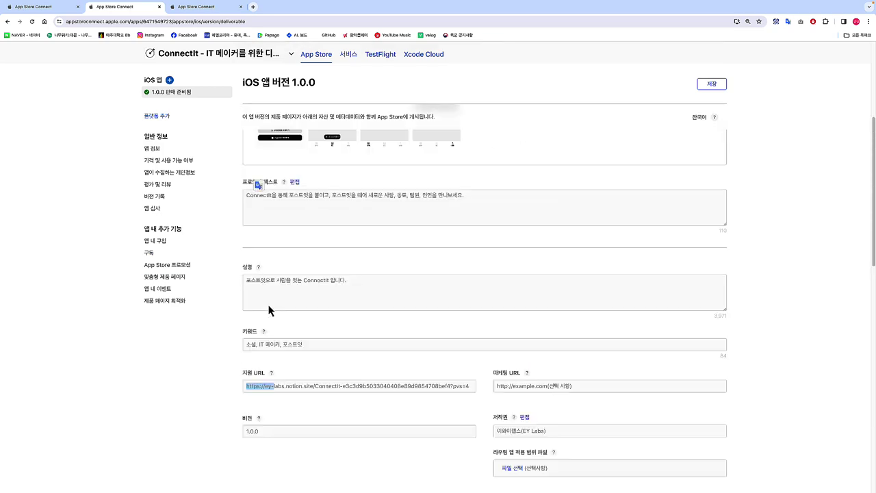
# - Examine the released app's general information, including its name, bundle ID, categories and age rating
pyautogui.click(153, 189)
pyautogui.click(496, 64)
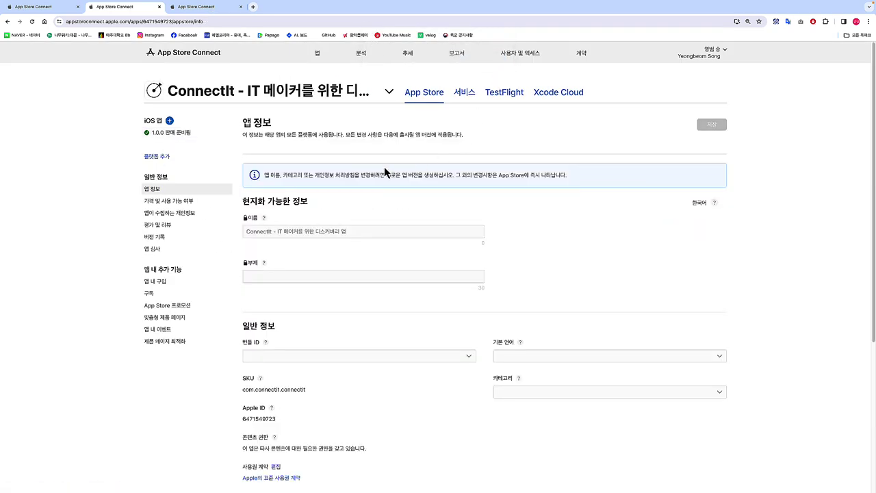
pyautogui.tripleClick(353, 233)
pyautogui.scroll(-2, 350, 237)
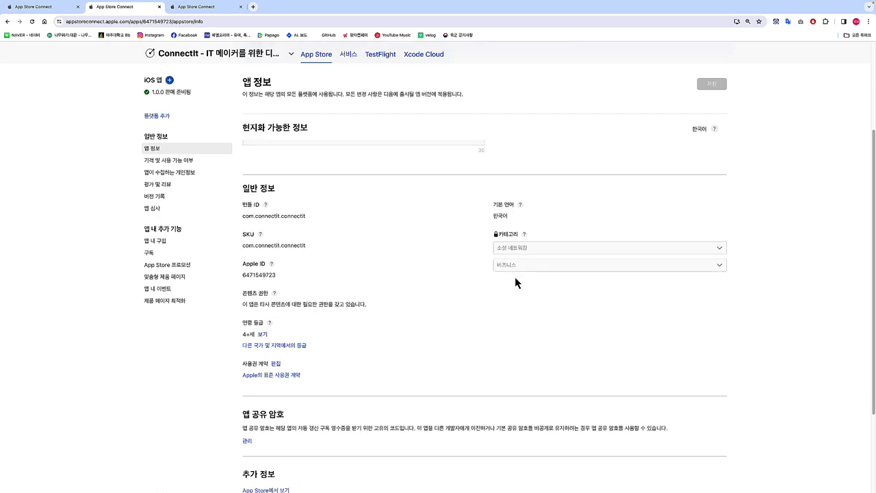
pyautogui.scroll(-3, 515, 276)
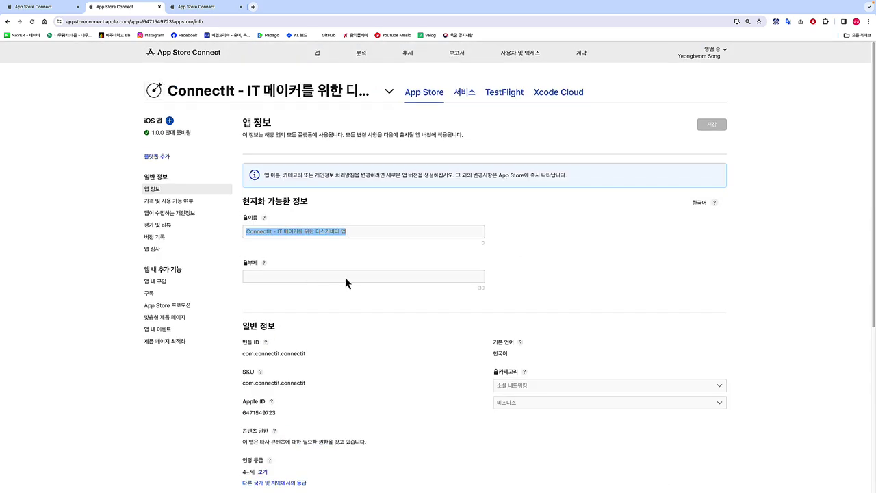
# - Check the released app's availability by country or region from its pricing and availability page
pyautogui.click(168, 202)
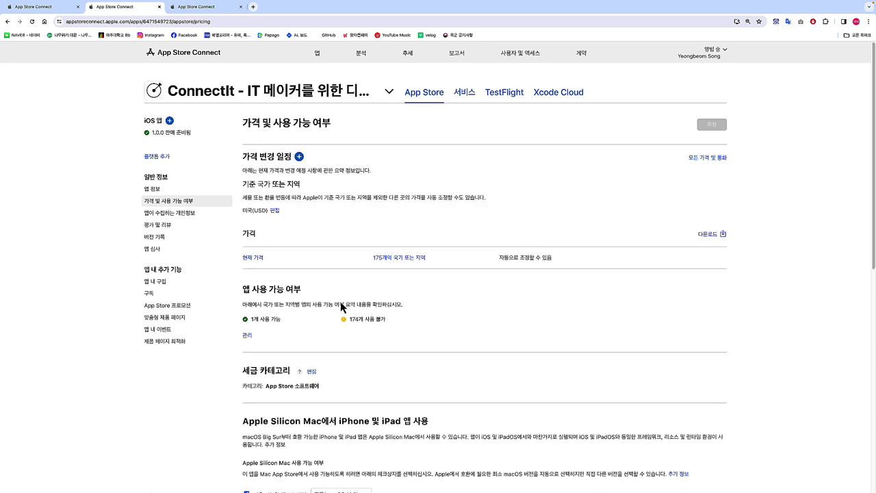
pyautogui.click(247, 338)
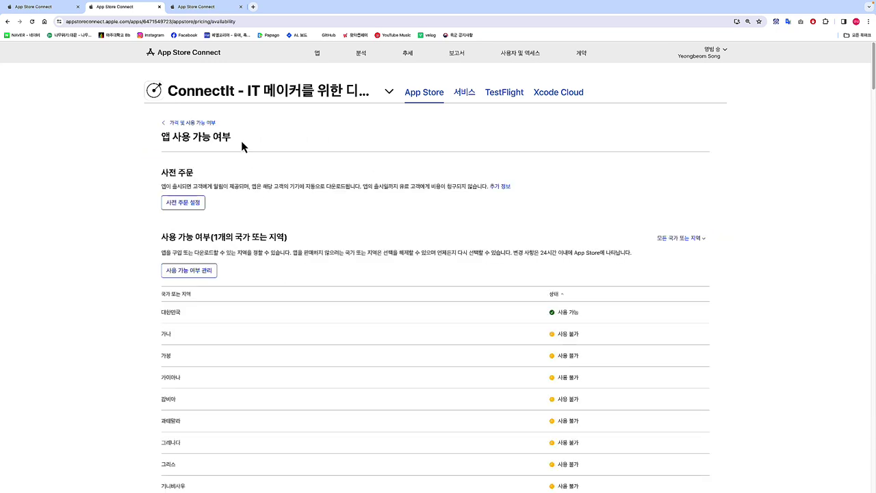
pyautogui.click(7, 22)
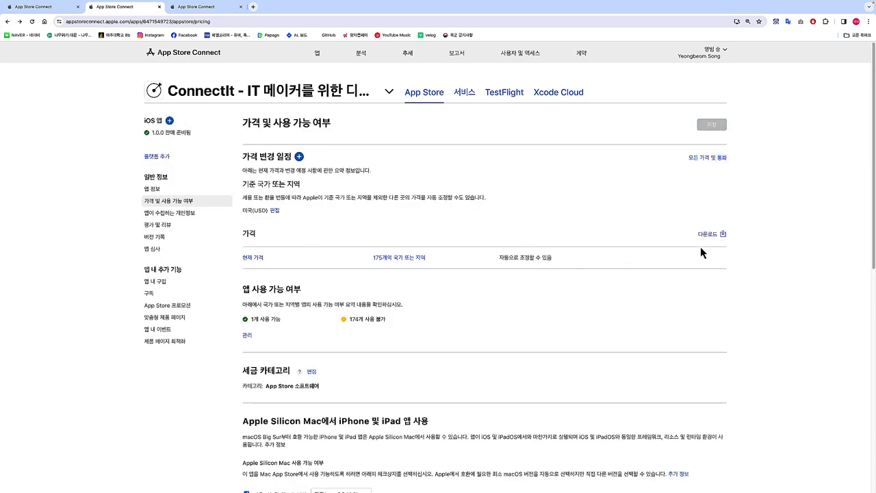
# - Inspect the base country edit option without changing it, and view the current price list by country or region
pyautogui.click(276, 210)
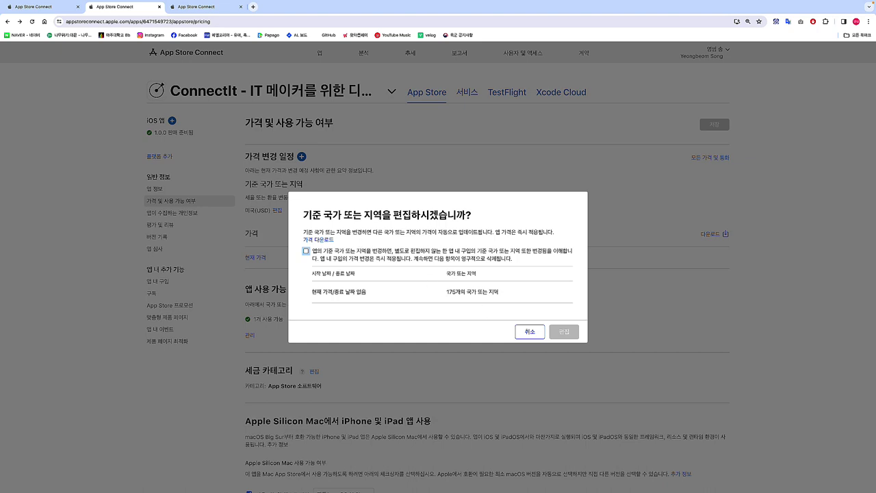
pyautogui.click(531, 332)
pyautogui.click(256, 260)
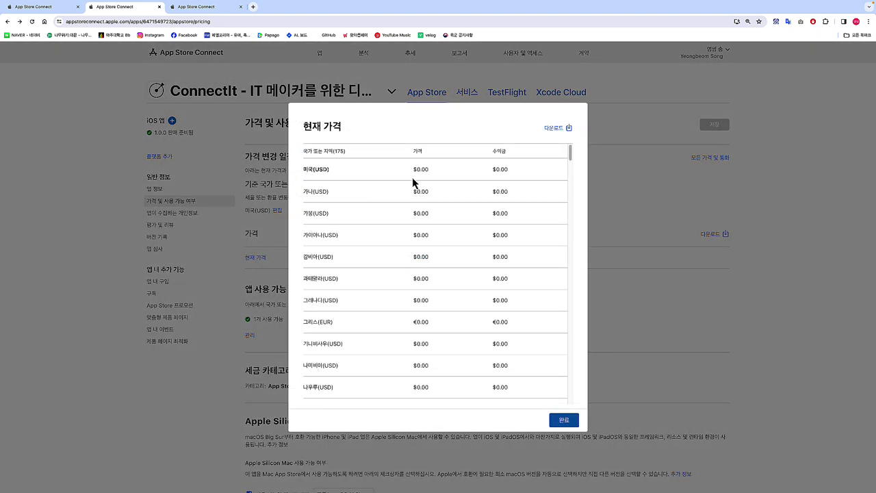
pyautogui.click(564, 420)
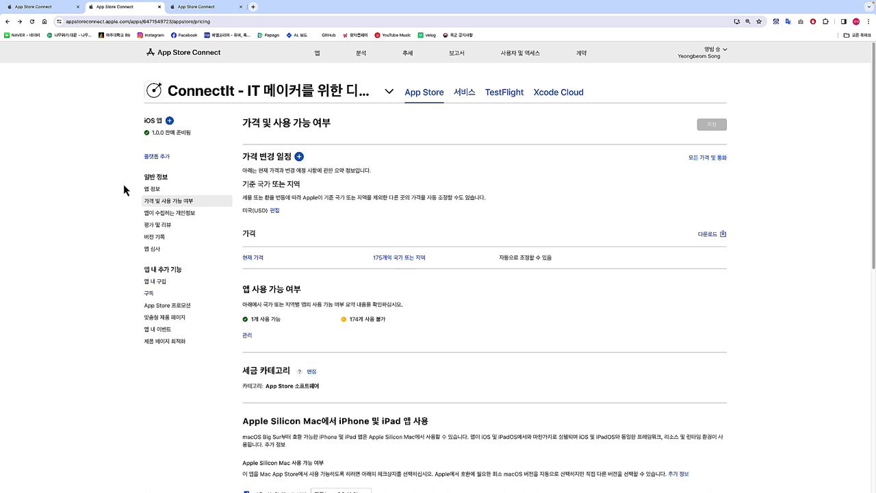
# - Examine the released app's privacy policy settings and the product page preview details for linked and unlinked data
pyautogui.click(187, 214)
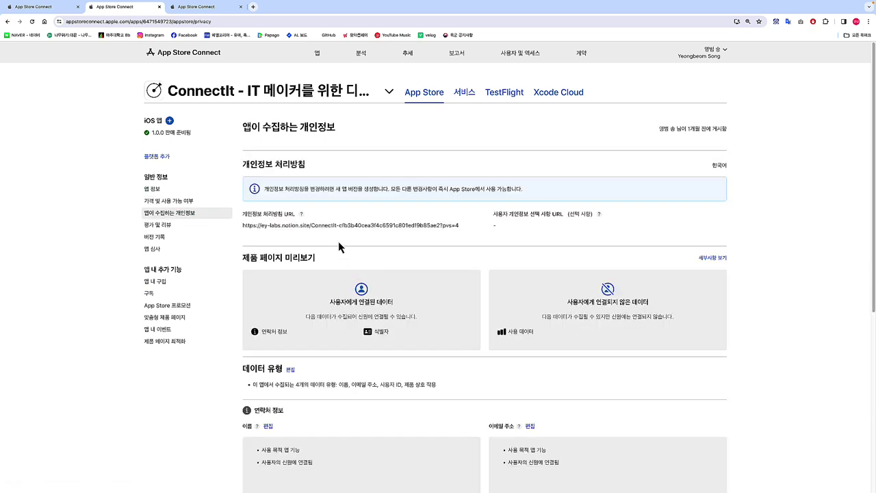
pyautogui.scroll(-2, 356, 291)
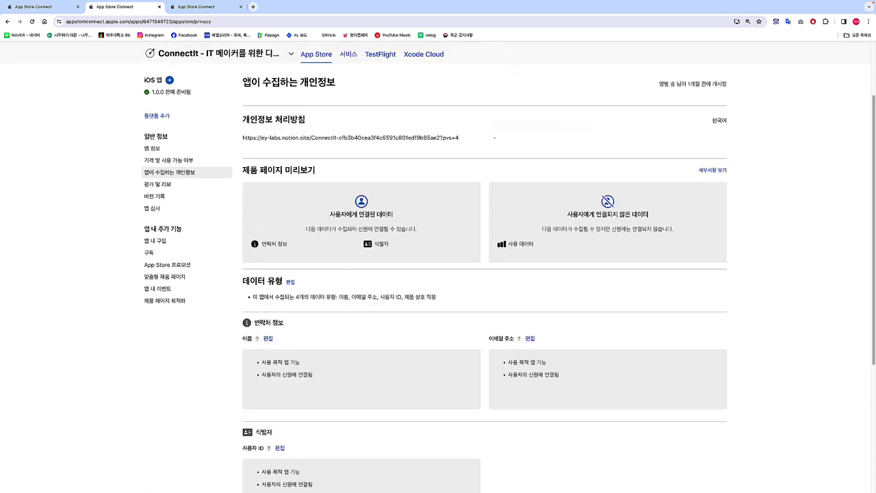
pyautogui.click(712, 170)
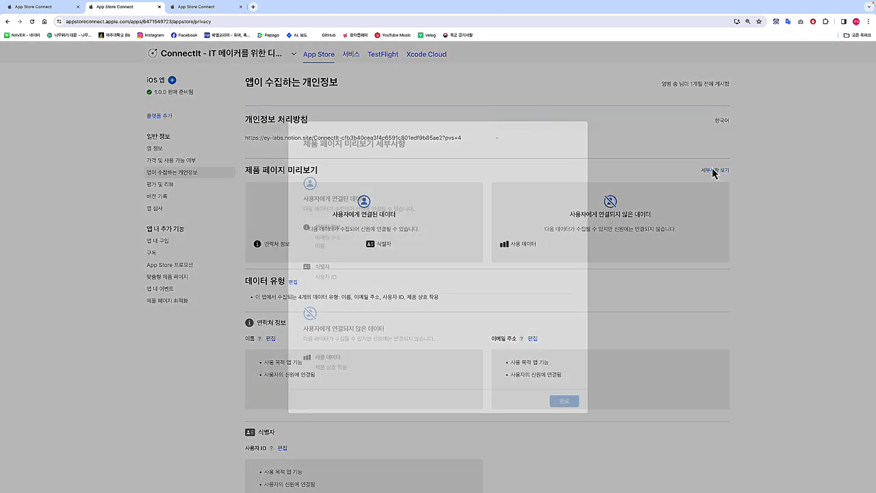
pyautogui.moveTo(299, 198); pyautogui.dragTo(338, 279)
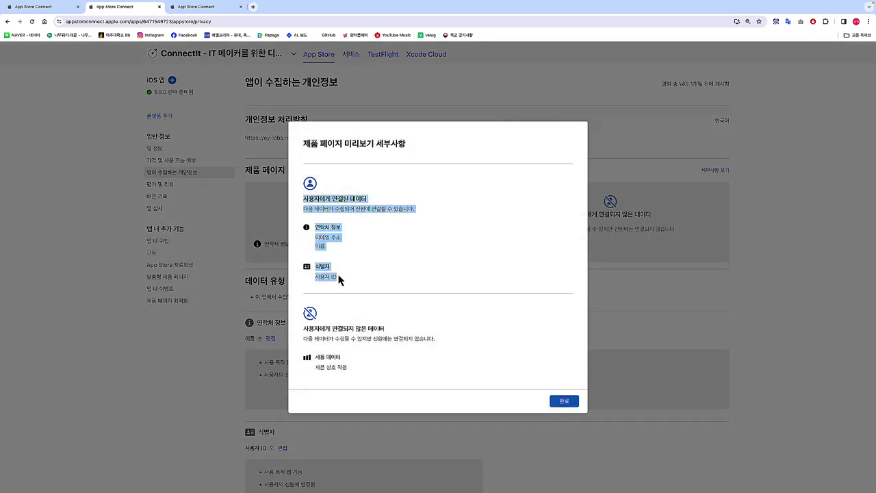
pyautogui.moveTo(300, 327); pyautogui.dragTo(438, 373)
pyautogui.click(565, 402)
# - Inspect the data collection question without changing it, and examine the declared uses of contact info, identifiers and usage data
pyautogui.scroll(-2, 388, 329)
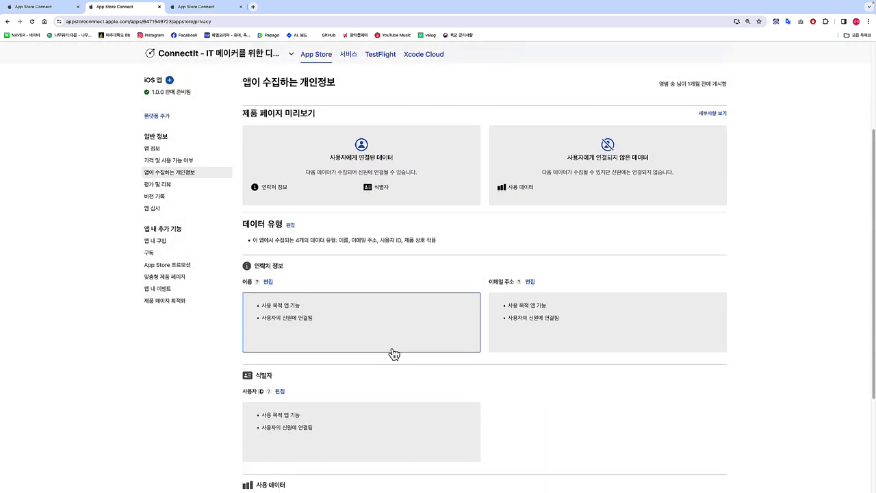
pyautogui.scroll(-1, 297, 254)
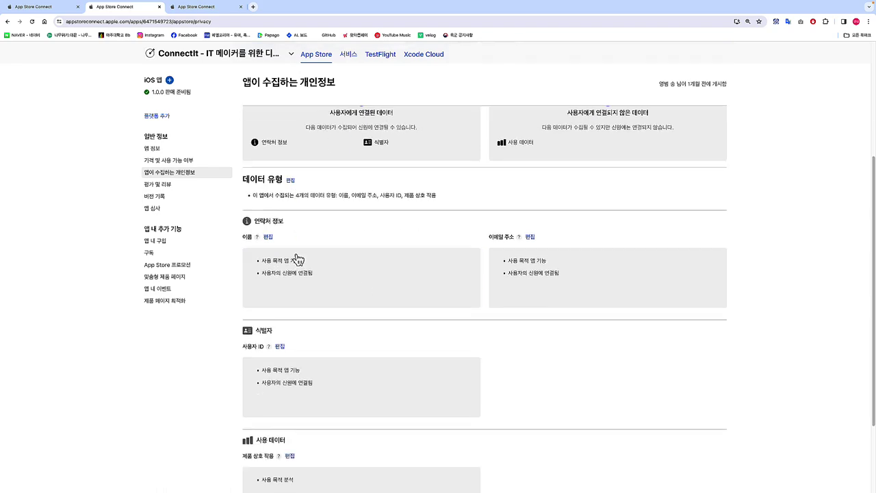
pyautogui.click(290, 181)
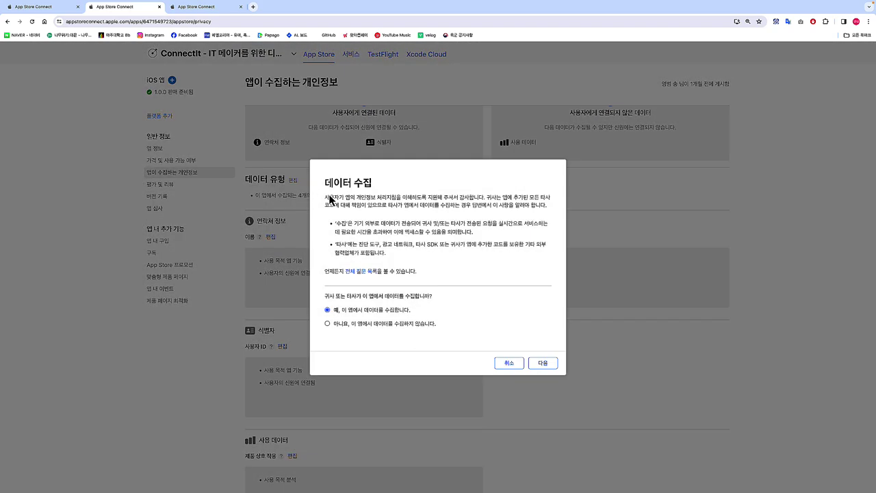
pyautogui.click(515, 364)
pyautogui.scroll(-2, 281, 274)
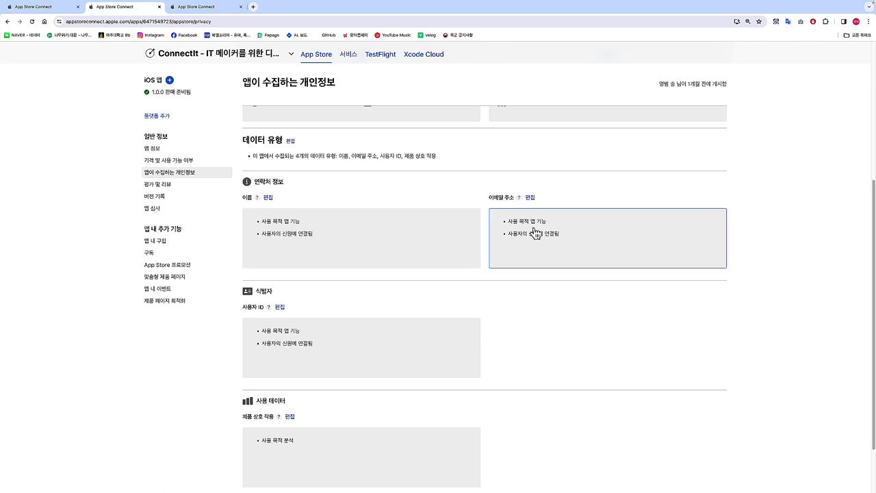
pyautogui.scroll(-2, 270, 396)
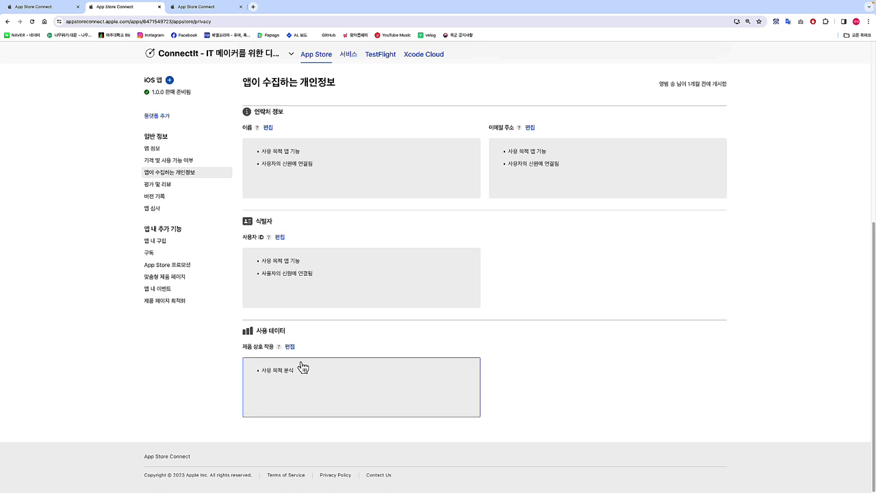
pyautogui.scroll(5, 308, 368)
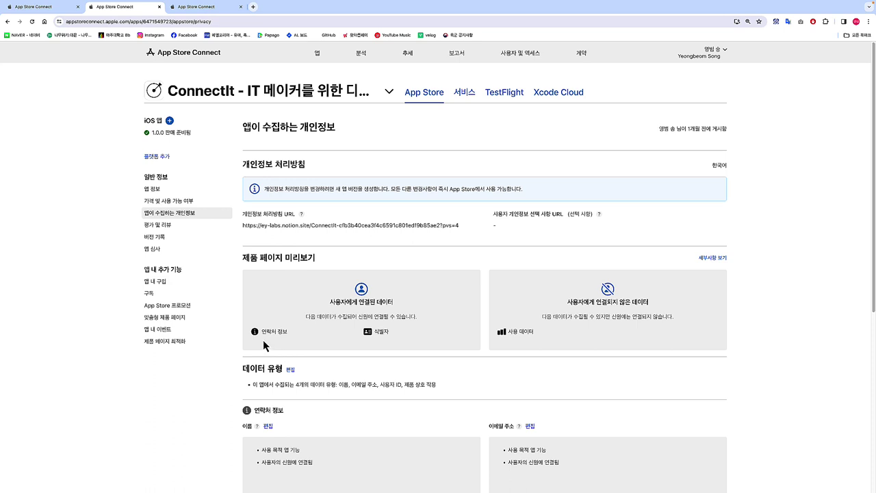
# - Review the promotional text and description of iOS version 1.0.0, and inspect the new version form without creating a version
pyautogui.click(162, 134)
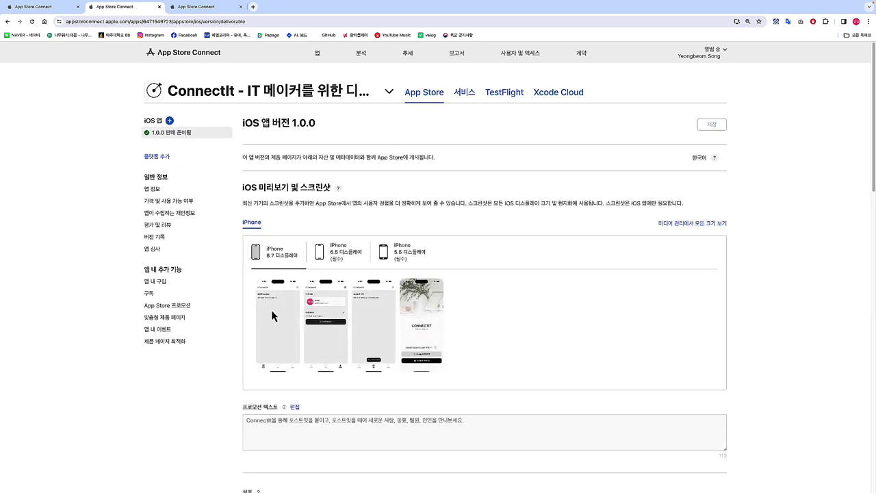
pyautogui.scroll(-2, 273, 313)
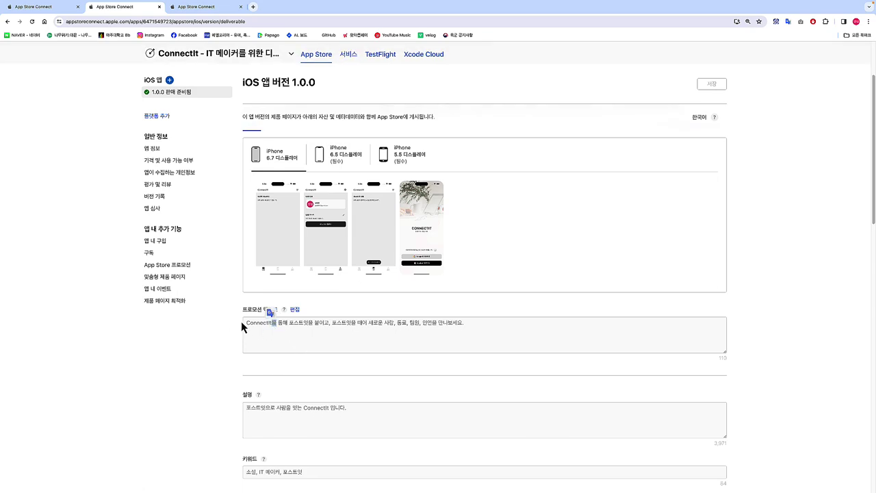
pyautogui.moveTo(240, 325); pyautogui.dragTo(392, 365)
pyautogui.moveTo(363, 410); pyautogui.dragTo(290, 337)
pyautogui.scroll(2, 290, 337)
pyautogui.click(172, 121)
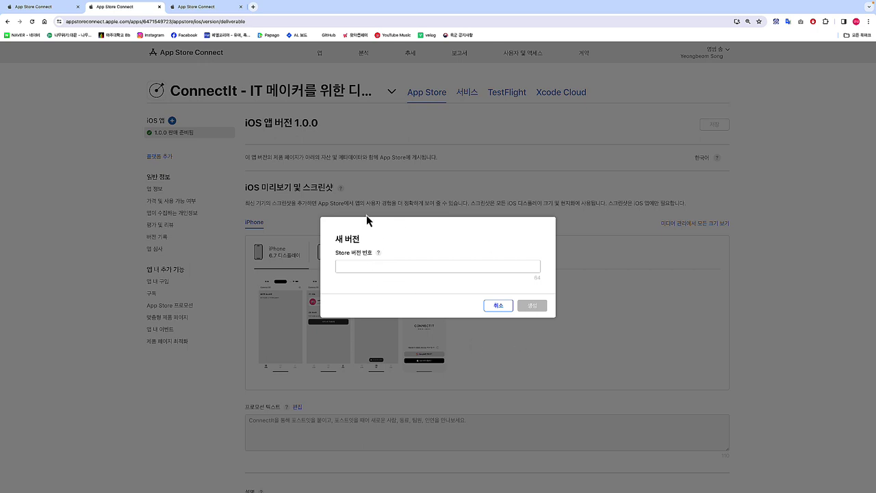
pyautogui.click(498, 306)
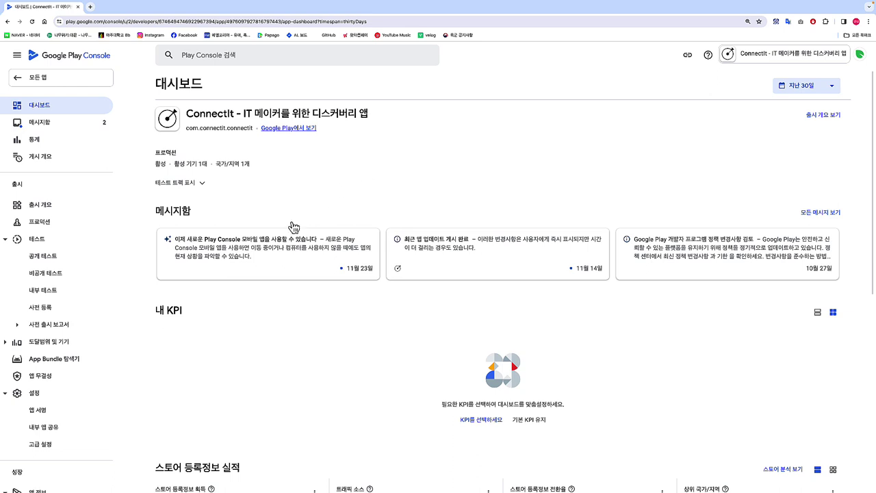
# - Switch to Google Play Console and start a new release on ConnectIt's internal testing track
pyautogui.click(99, 295)
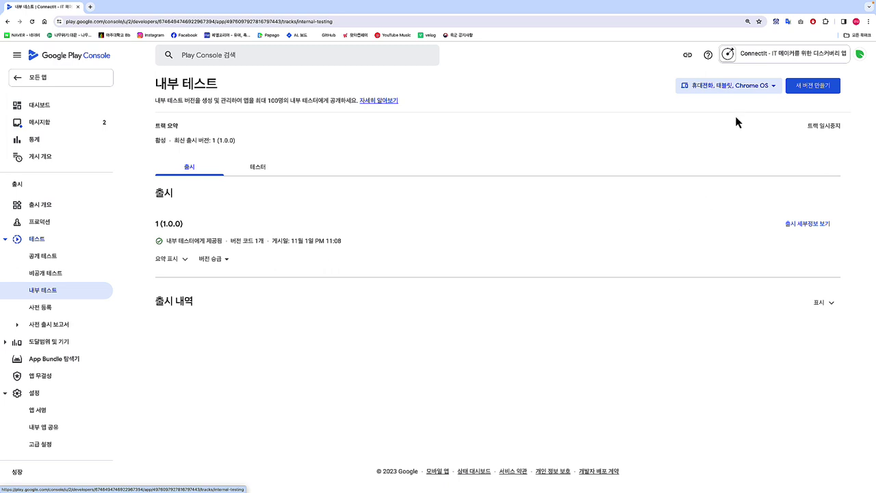
pyautogui.click(811, 87)
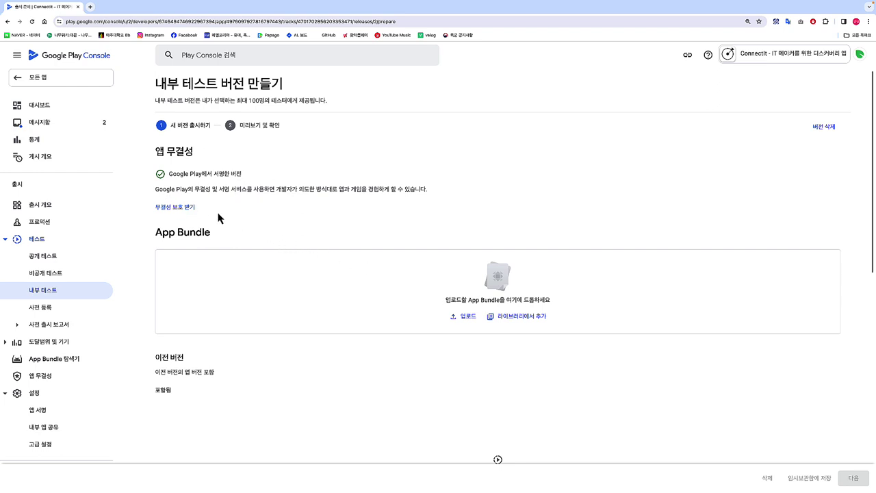
# - Upload app-release.aab as the release's App Bundle from the connectit project's build/app/outputs/bundle/release folder
pyautogui.click(466, 318)
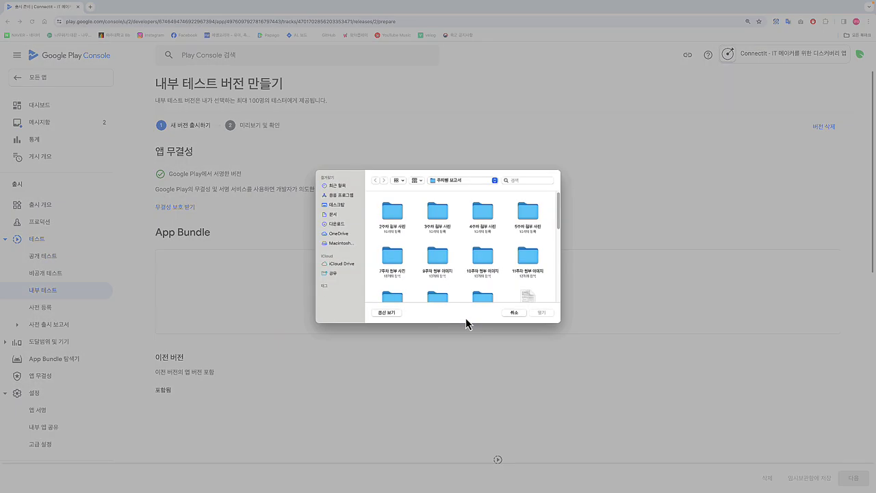
pyautogui.click(333, 215)
pyautogui.doubleClick(501, 217)
pyautogui.doubleClick(458, 215)
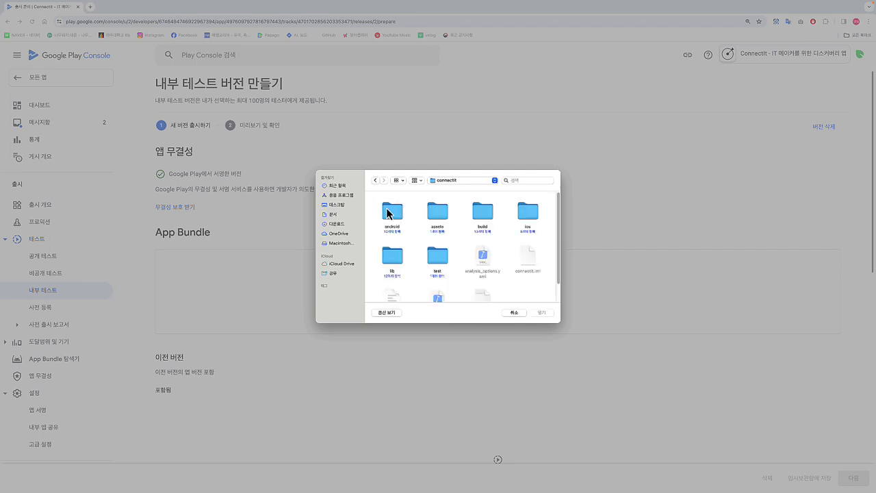
pyautogui.doubleClick(487, 212)
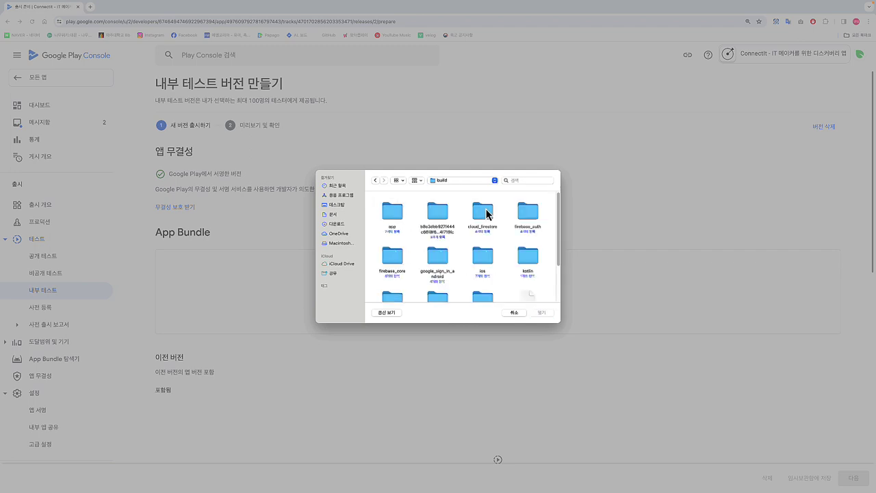
pyautogui.doubleClick(397, 213)
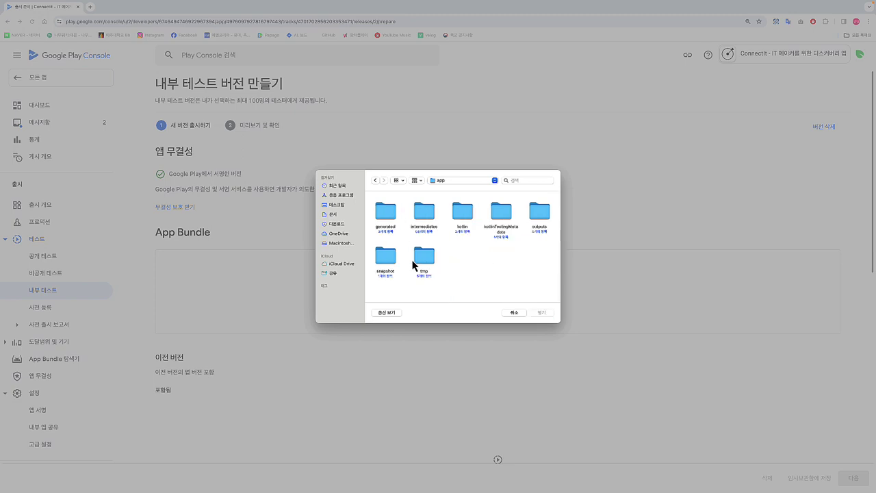
pyautogui.doubleClick(539, 214)
pyautogui.click(422, 213)
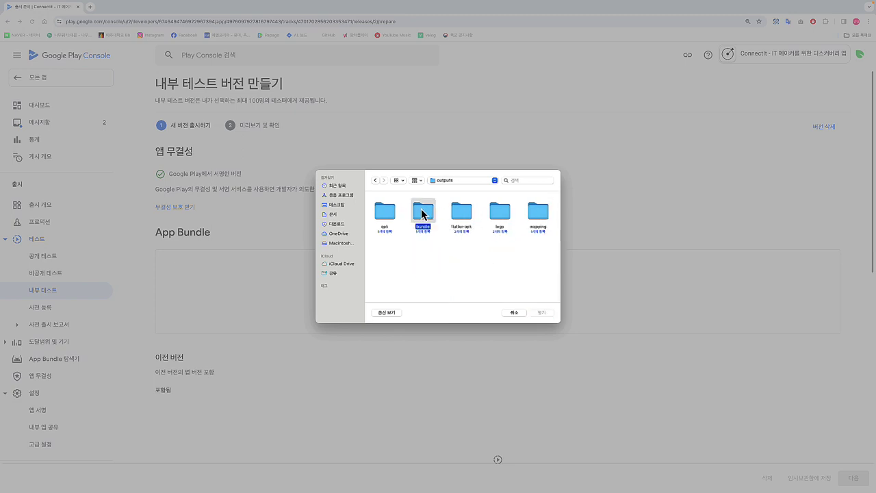
pyautogui.doubleClick(422, 213)
pyautogui.click(385, 214)
pyautogui.doubleClick(385, 213)
pyautogui.click(387, 214)
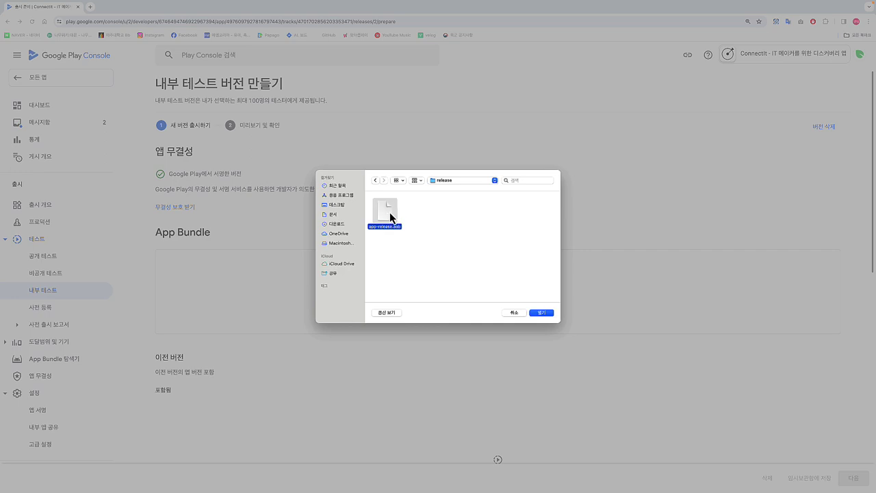
pyautogui.click(540, 312)
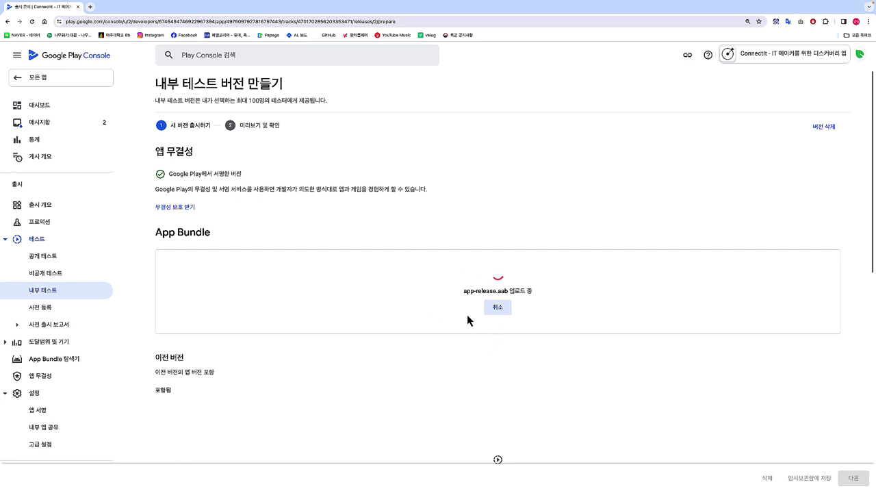
# - Review the uploaded App Bundle's version, the excluded previous version and the release details of the internal test release
pyautogui.scroll(-2, 466, 322)
pyautogui.scroll(-2, 458, 322)
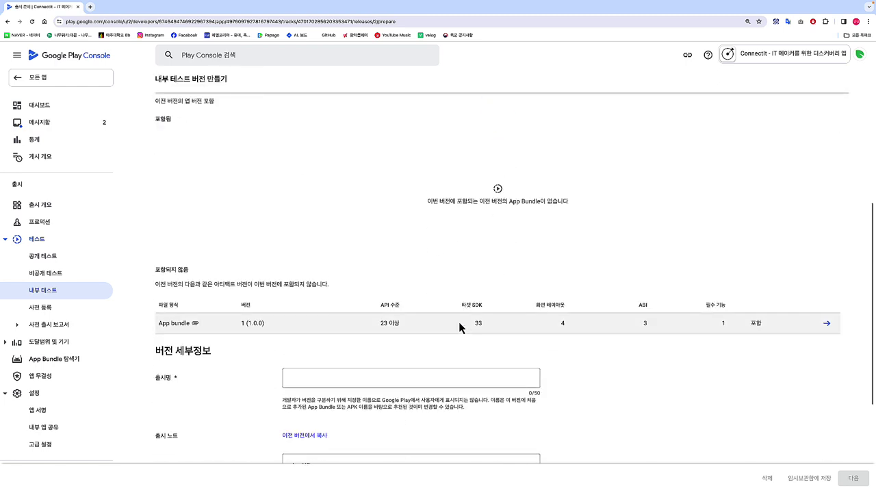
pyautogui.scroll(3, 458, 322)
pyautogui.scroll(-4, 458, 322)
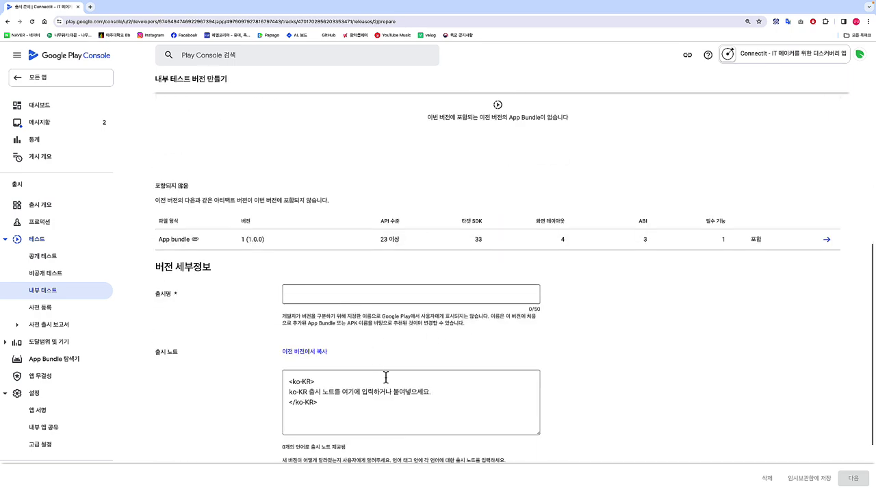
pyautogui.scroll(-2, 408, 399)
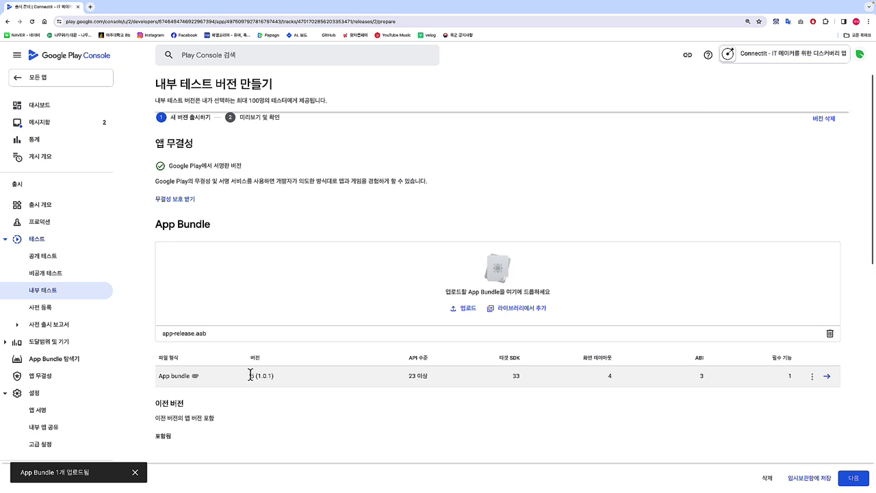
pyautogui.scroll(-1, 267, 377)
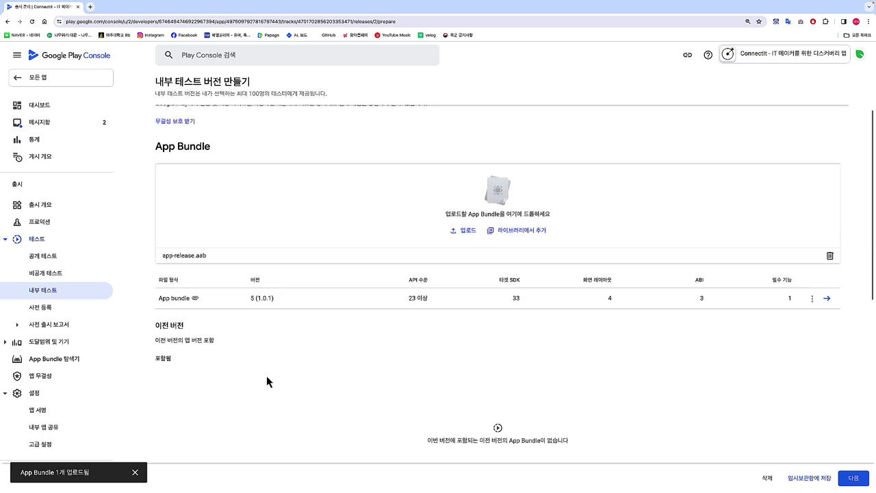
pyautogui.scroll(-2, 267, 381)
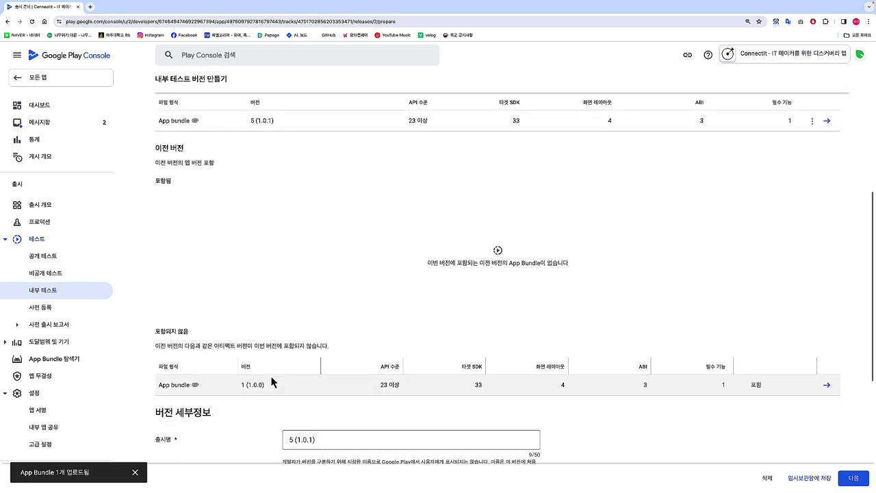
pyautogui.scroll(-1, 271, 380)
pyautogui.scroll(-2, 271, 377)
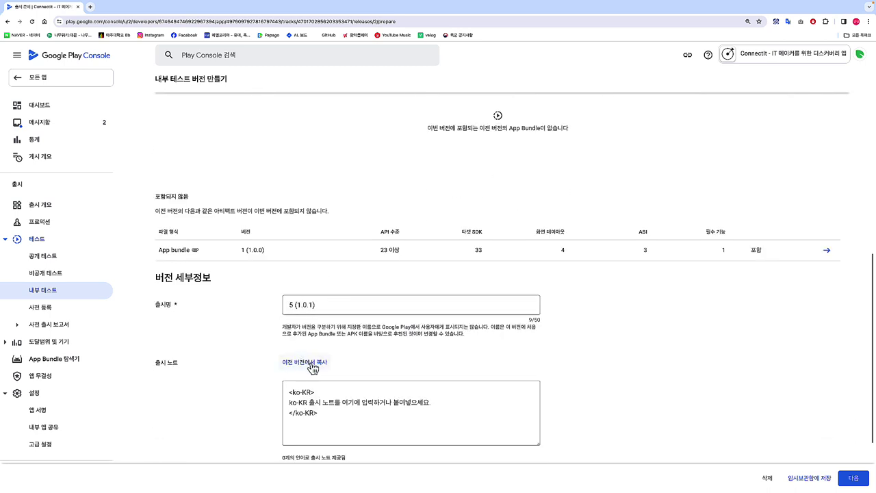
# - Replace the placeholder in the ko-KR release notes with "Internal Test: 1.0.1+5" and continue to the release review
pyautogui.scroll(-1, 307, 363)
pyautogui.moveTo(430, 369); pyautogui.dragTo(287, 375)
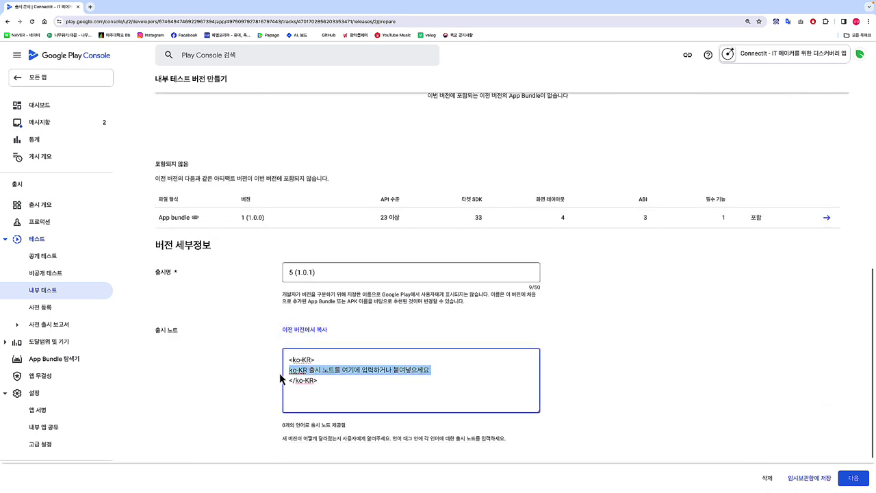
pyautogui.press('BackSpace')
pyautogui.write('In')
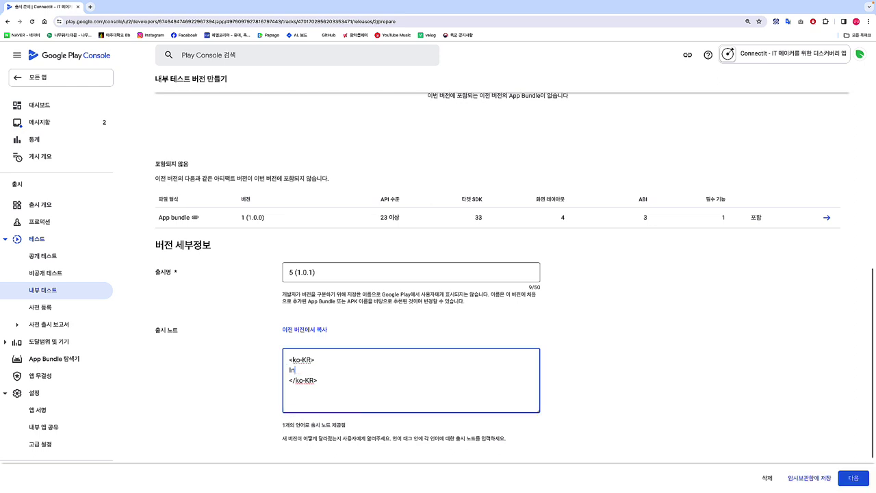
pyautogui.write('ternal:')
pyautogui.press('BackSpace')
pyautogui.press('BackSpace')
pyautogui.write('Test: 1.0.1+5')
pyautogui.click(854, 480)
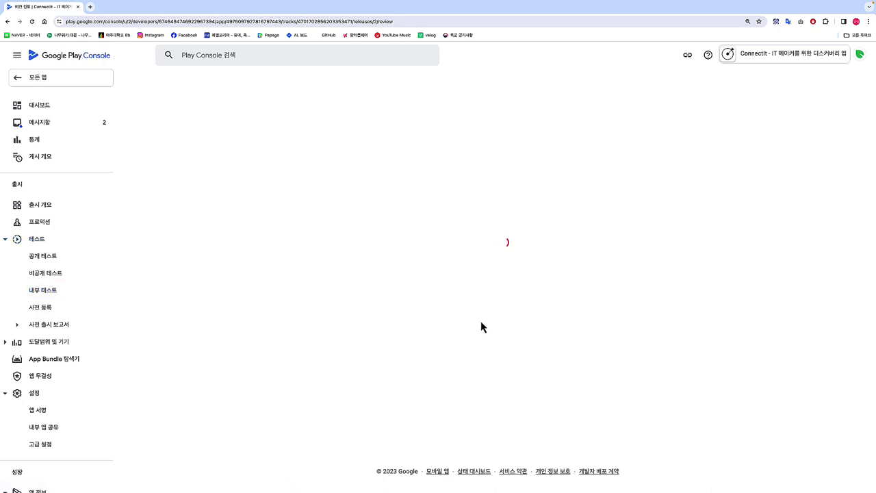
# - Check the warning details, supported devices and bundle summary, and publish the internal test release 5 (1.0.1)
pyautogui.scroll(-3, 308, 260)
pyautogui.scroll(3, 201, 193)
pyautogui.click(196, 192)
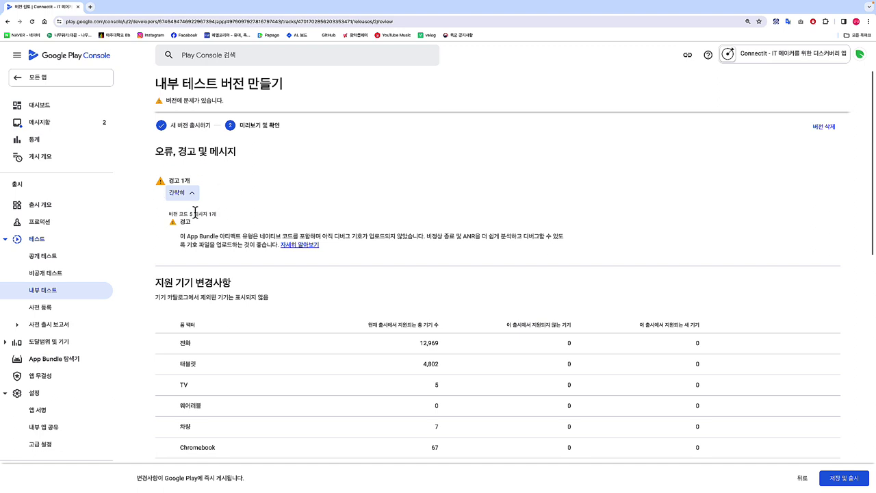
pyautogui.scroll(-3, 229, 222)
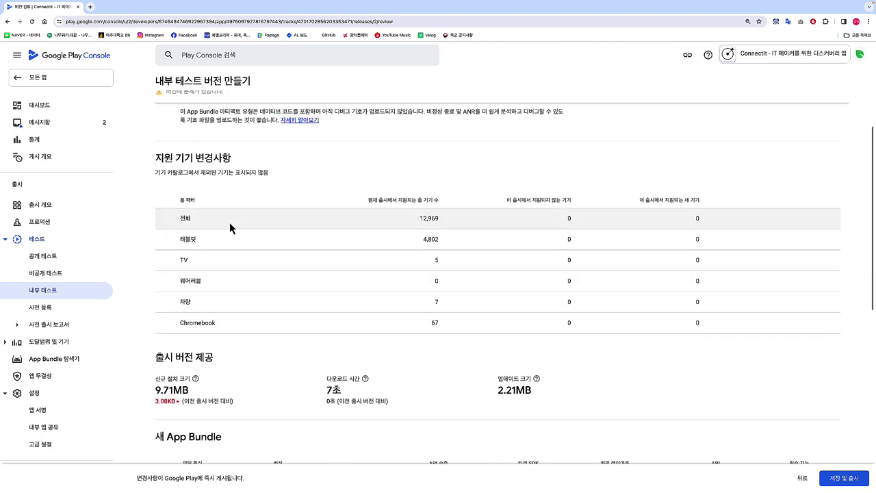
pyautogui.scroll(-5, 236, 226)
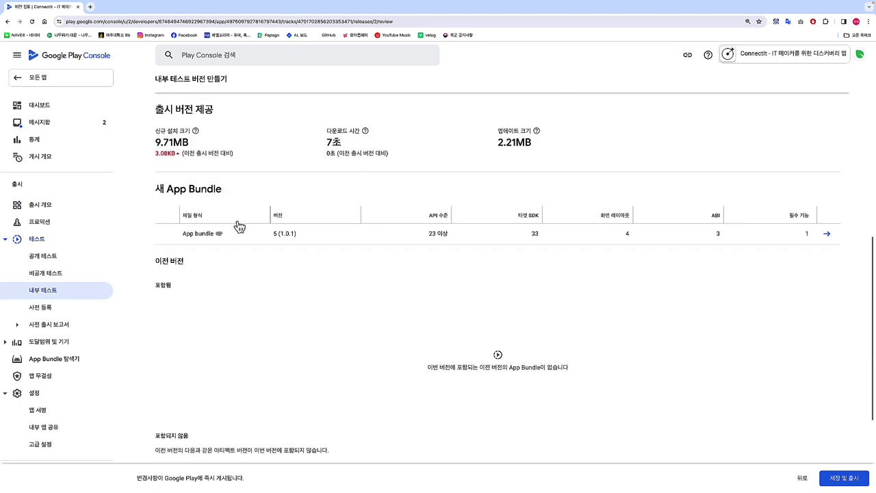
pyautogui.scroll(4, 240, 226)
pyautogui.scroll(10, 243, 226)
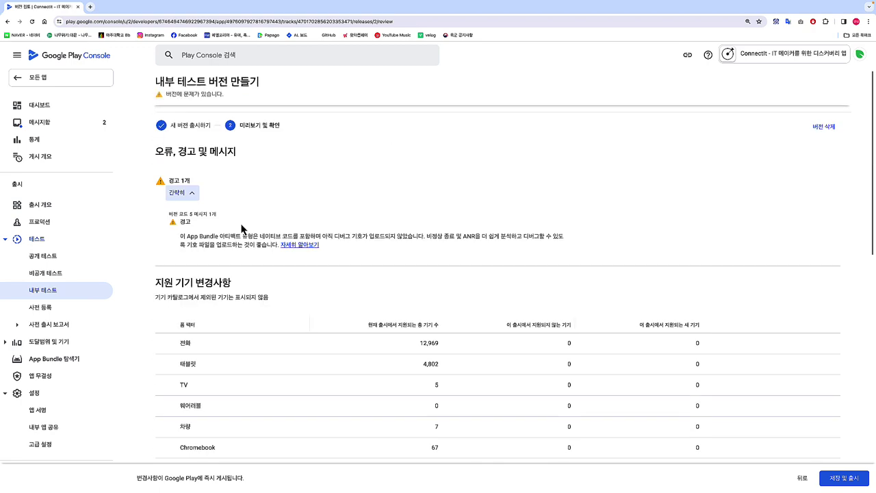
pyautogui.scroll(-15, 324, 267)
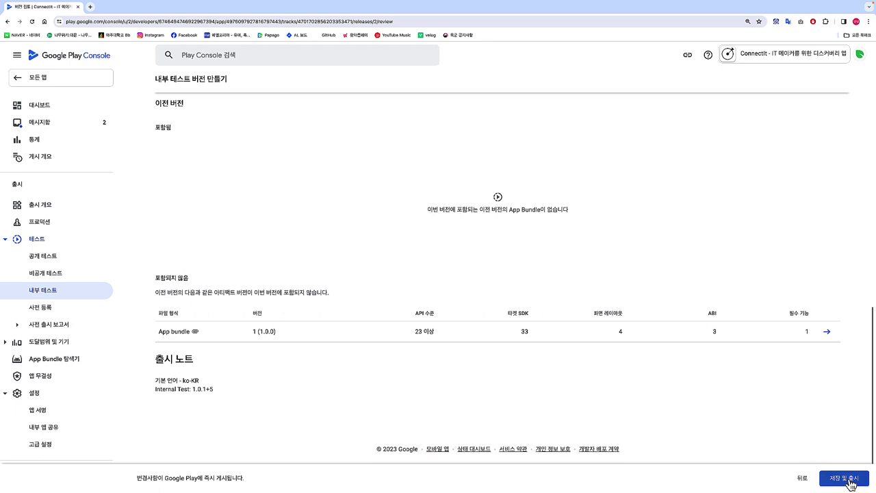
pyautogui.click(826, 476)
pyautogui.click(500, 288)
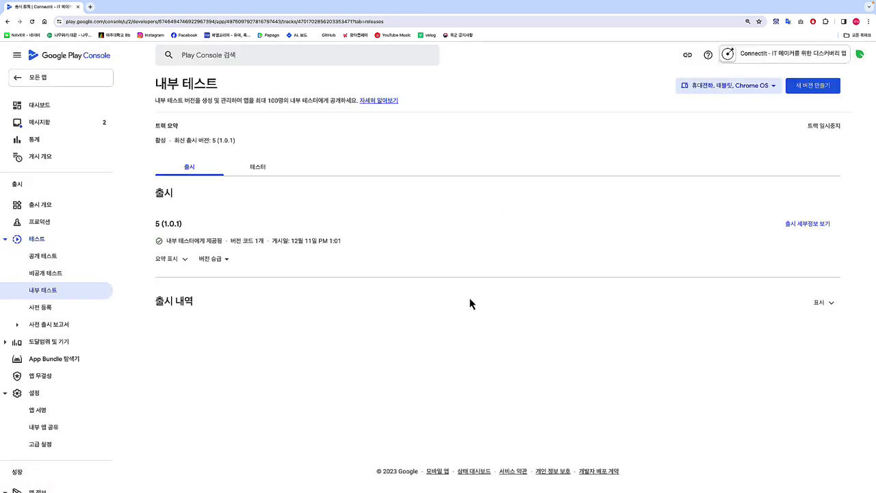
# - Review the published internal test release's details, including its App Bundles and release notes, and return to the track
pyautogui.click(799, 227)
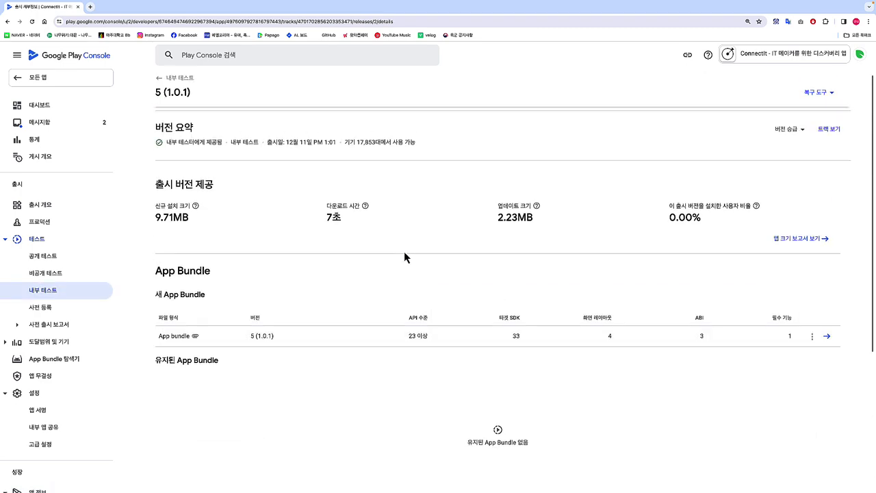
pyautogui.scroll(-3, 326, 296)
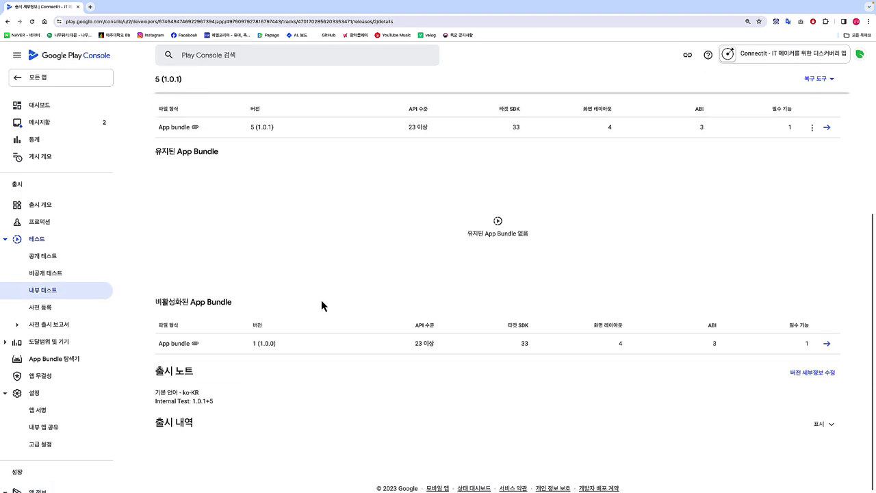
pyautogui.scroll(3, 321, 299)
pyautogui.scroll(1, 277, 289)
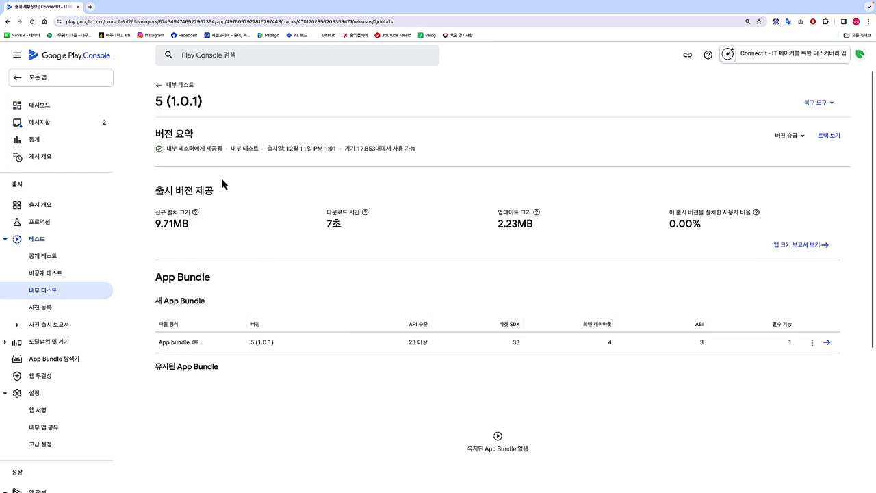
pyautogui.click(7, 21)
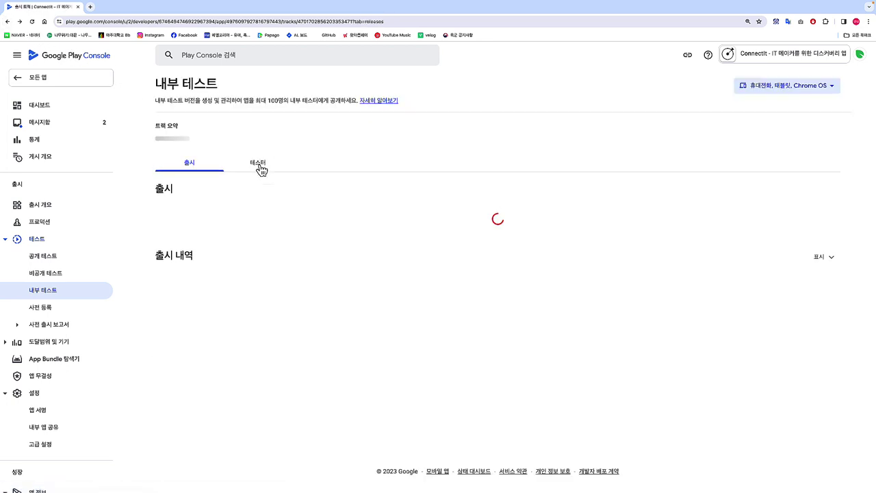
# - Copy the web participation link from the internal test's tester settings and view the invitation page in a separate browser tab
pyautogui.click(260, 165)
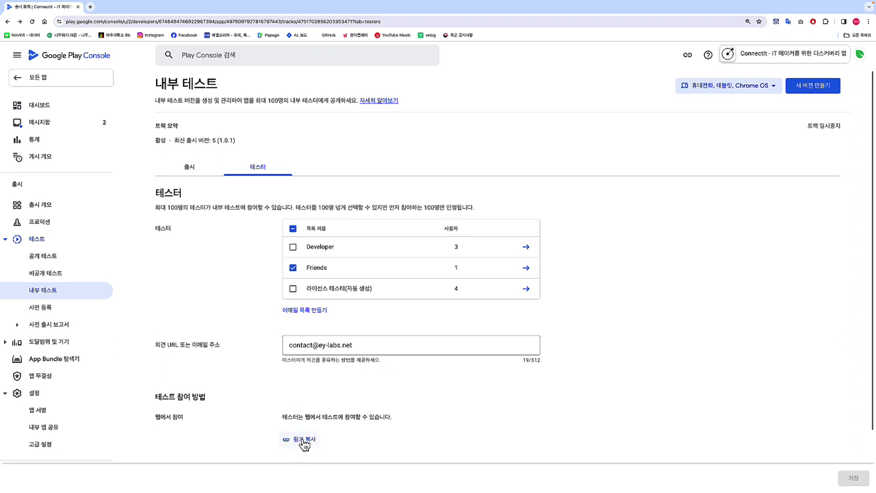
pyautogui.scroll(-2, 302, 449)
pyautogui.click(304, 368)
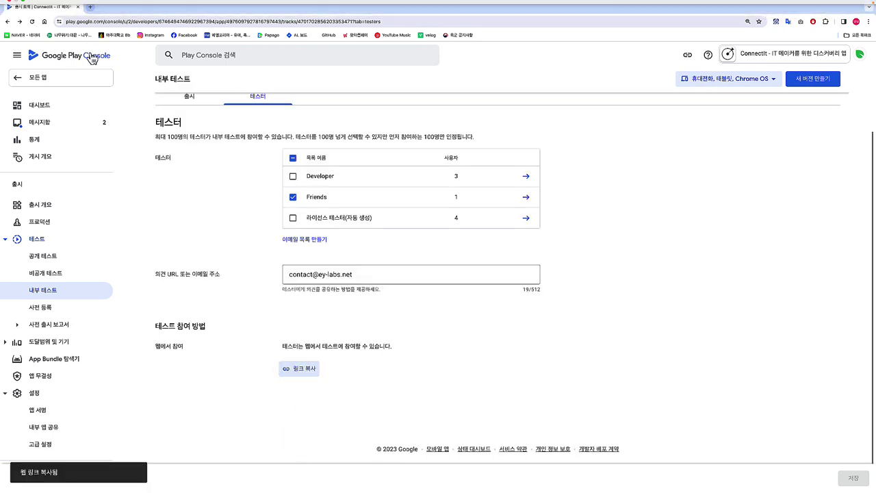
pyautogui.click(88, 7)
pyautogui.hotkey('ctrl', 'v')
pyautogui.press('Return')
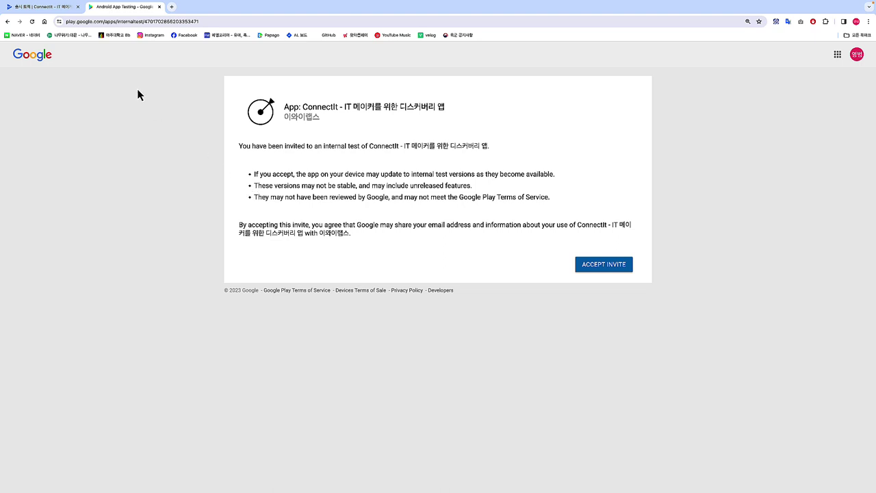
pyautogui.click(159, 7)
# - Promote internal test release 5 (1.0.1) to production
pyautogui.click(186, 167)
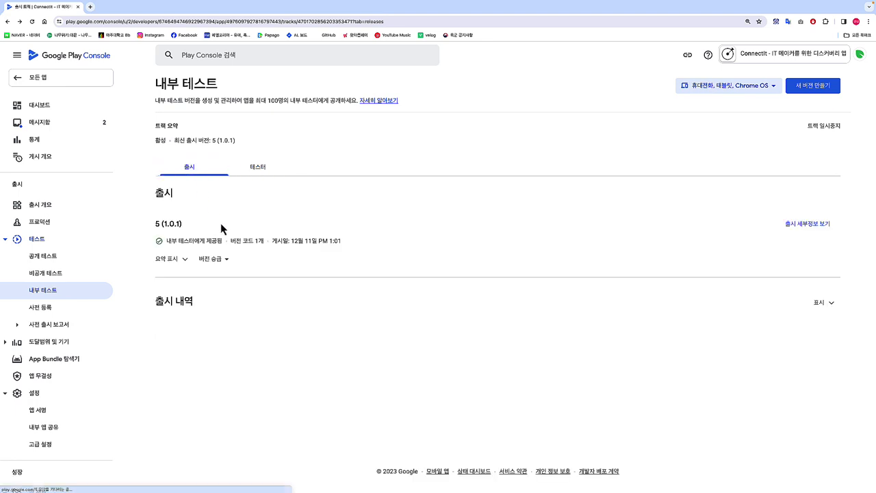
pyautogui.click(210, 258)
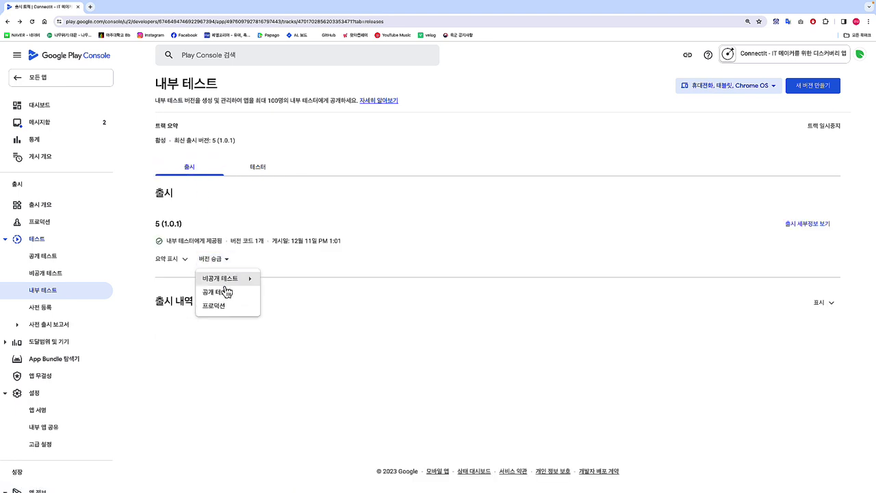
pyautogui.moveTo(229, 288)
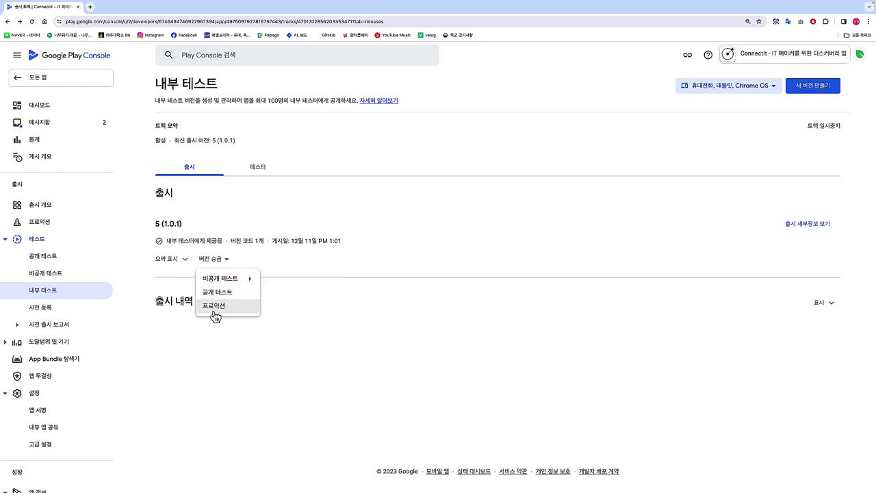
pyautogui.click(215, 307)
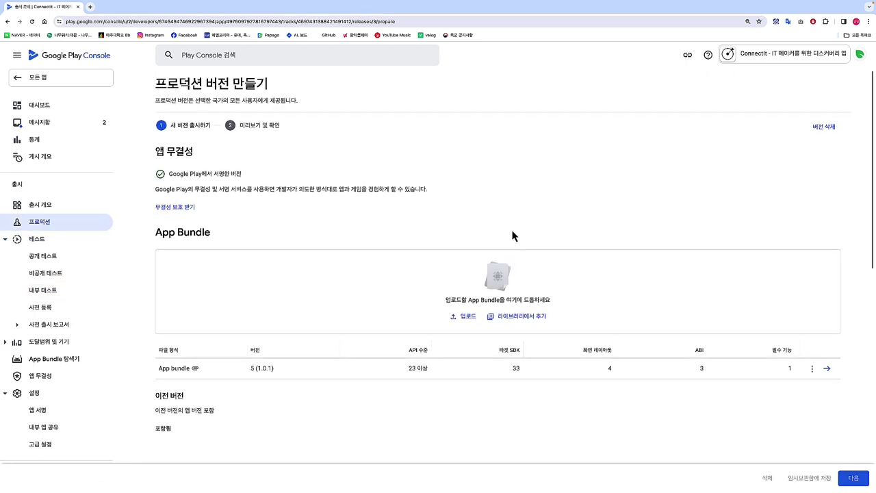
# - Review the production release's included App Bundle, the excluded previous bundle and the release details
pyautogui.scroll(-5, 347, 299)
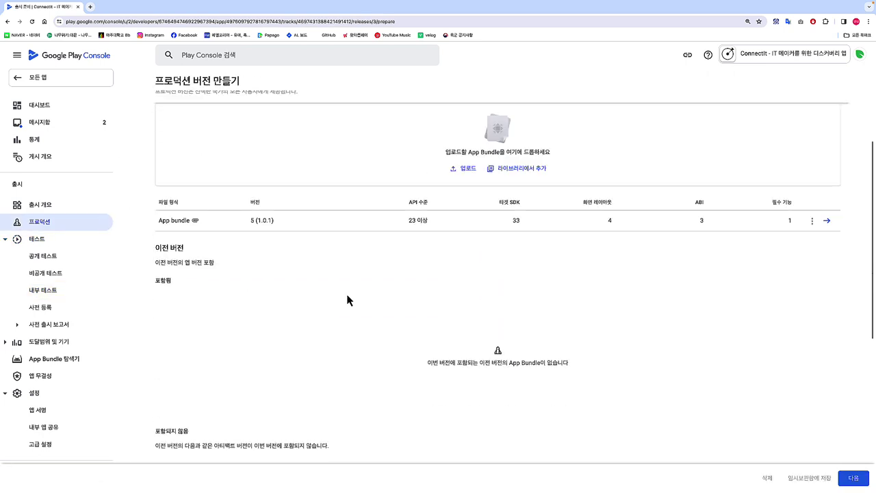
pyautogui.scroll(-1, 358, 303)
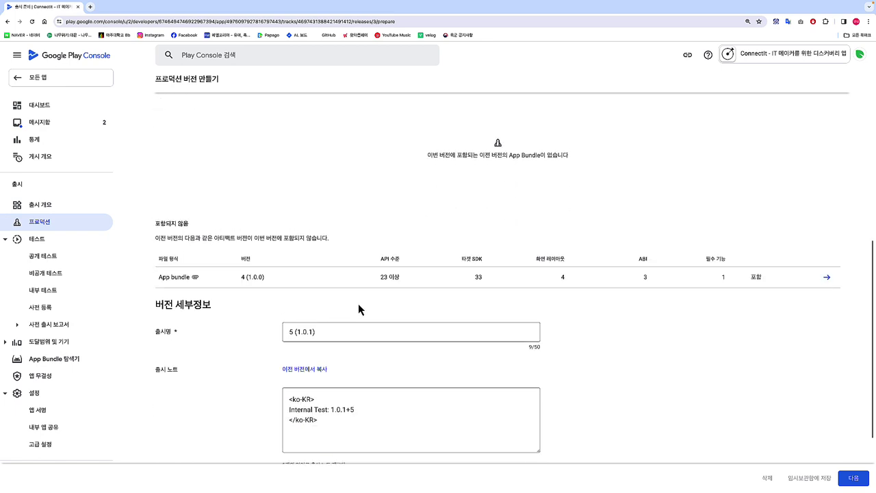
pyautogui.scroll(5, 358, 308)
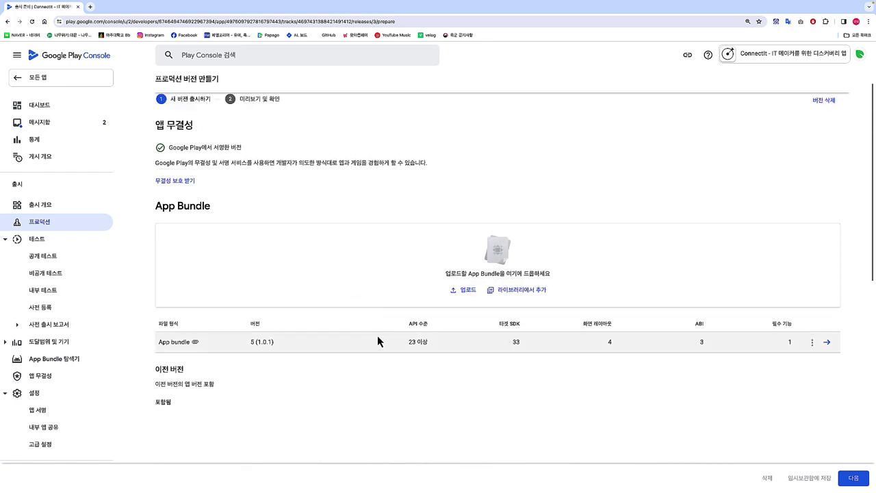
pyautogui.moveTo(160, 329); pyautogui.dragTo(854, 354)
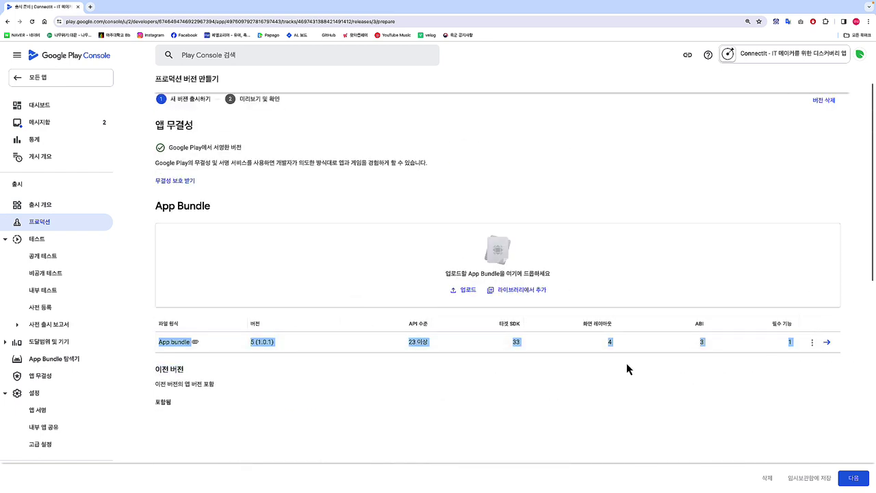
pyautogui.scroll(-5, 572, 376)
pyautogui.scroll(-2, 520, 360)
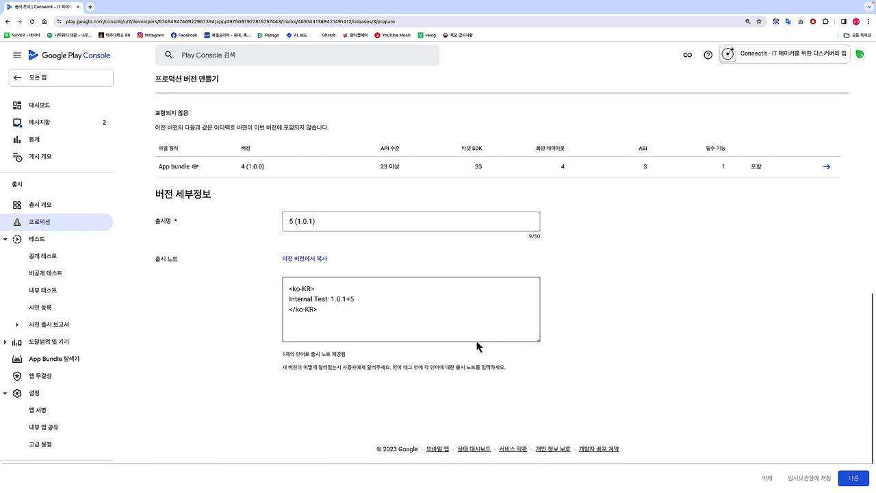
pyautogui.click(316, 256)
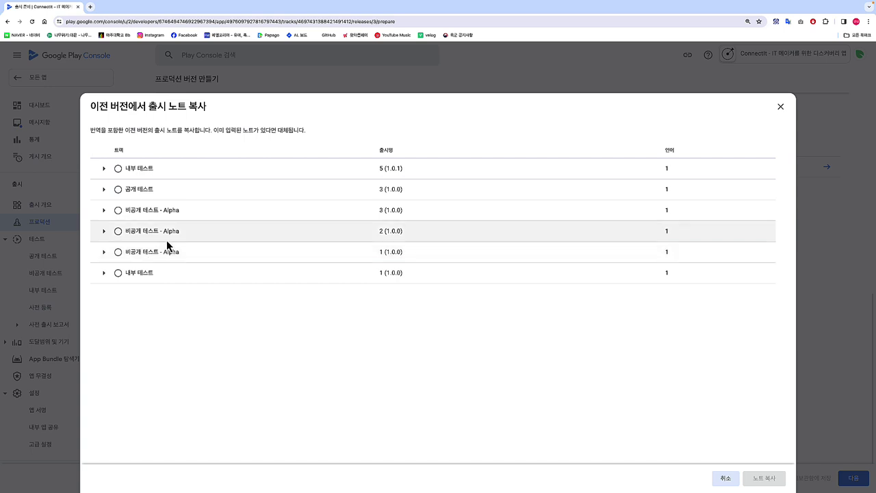
pyautogui.click(118, 189)
pyautogui.click(780, 107)
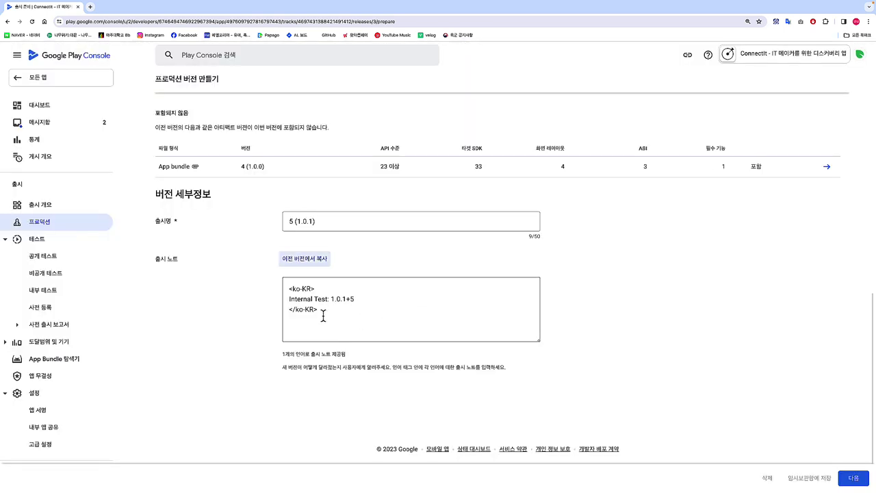
# - Replace the ko-KR release notes text with "ConnectIt의 2번째 버전입니다!" for the production release
pyautogui.moveTo(267, 254); pyautogui.dragTo(381, 272)
pyautogui.click(381, 270)
pyautogui.click(332, 301)
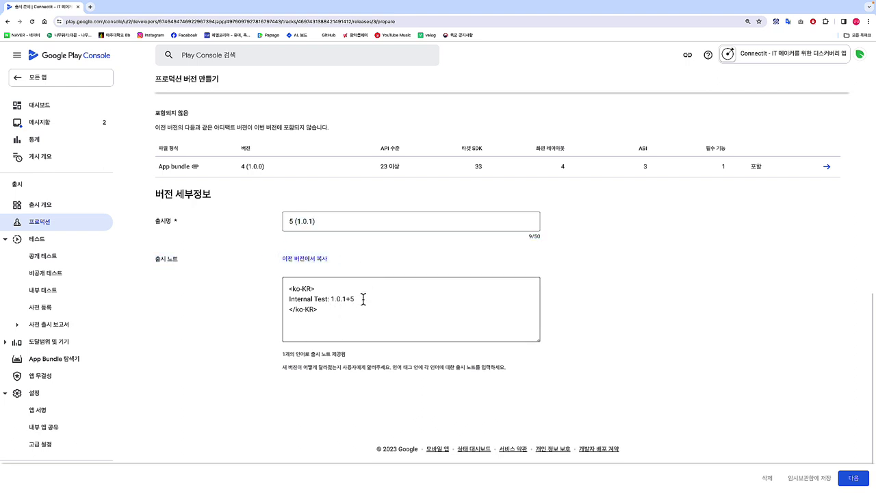
pyautogui.moveTo(363, 299); pyautogui.dragTo(262, 303)
pyautogui.press('BackSpace')
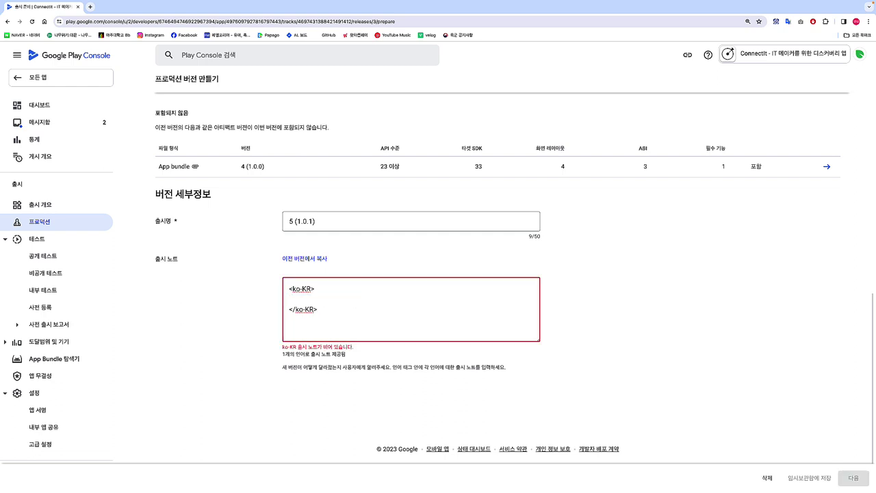
pyautogui.write('Connec')
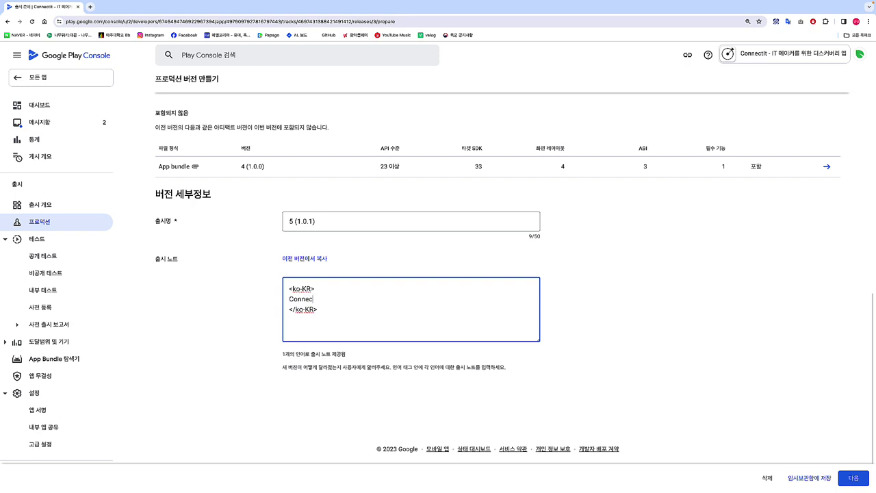
pyautogui.write('tIt의 2번째 버전입니ㄷ')
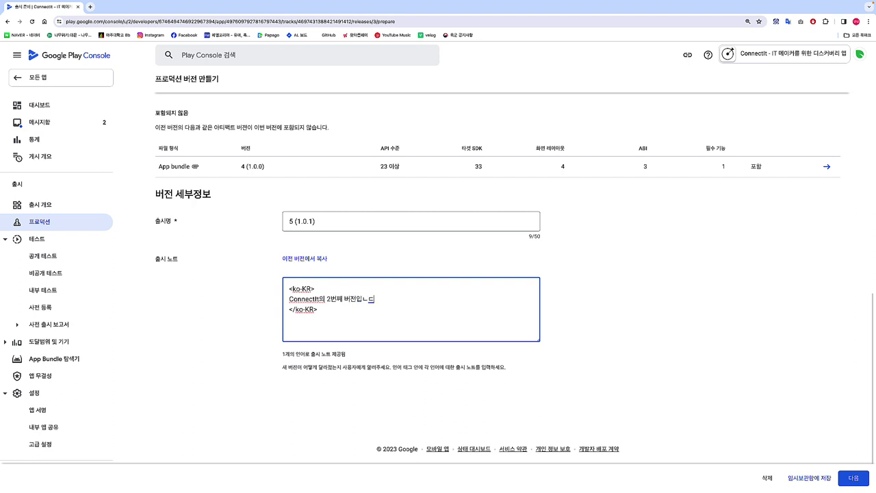
pyautogui.write('!')
# - Change "2번째" in the ko-KR release notes to the version number 1.0.1
pyautogui.click(333, 299)
pyautogui.press('BackSpace')
pyautogui.write('1')
pyautogui.press('BackSpace')
pyautogui.write('.0.1')
pyautogui.press('Delete')
pyautogui.press('Delete')
# - Continue to the production release's review, save the release and go to the publishing overview
pyautogui.click(849, 477)
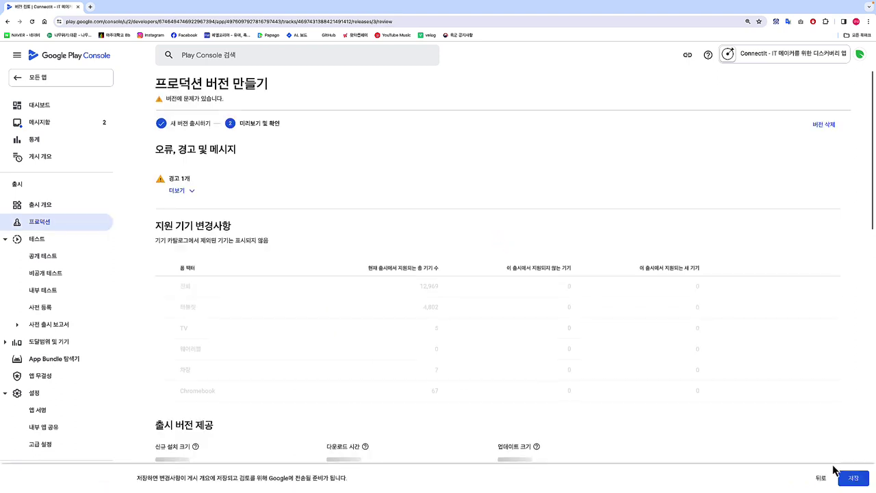
pyautogui.click(857, 483)
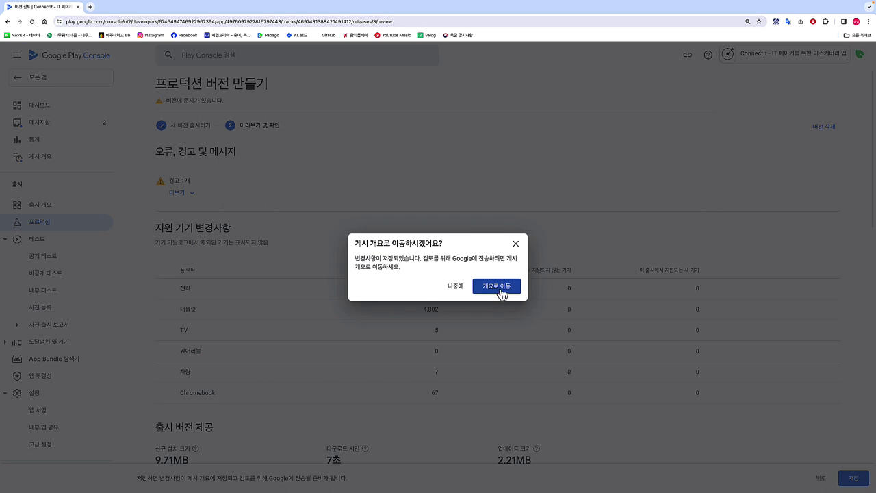
pyautogui.click(498, 287)
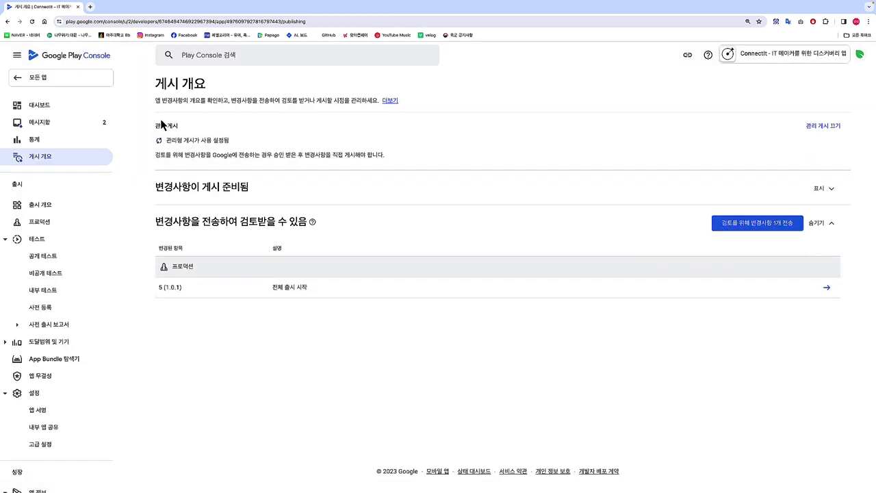
# - Review the details of production release 5 (1.0.1), including its status, size and App Bundles
pyautogui.click(20, 22)
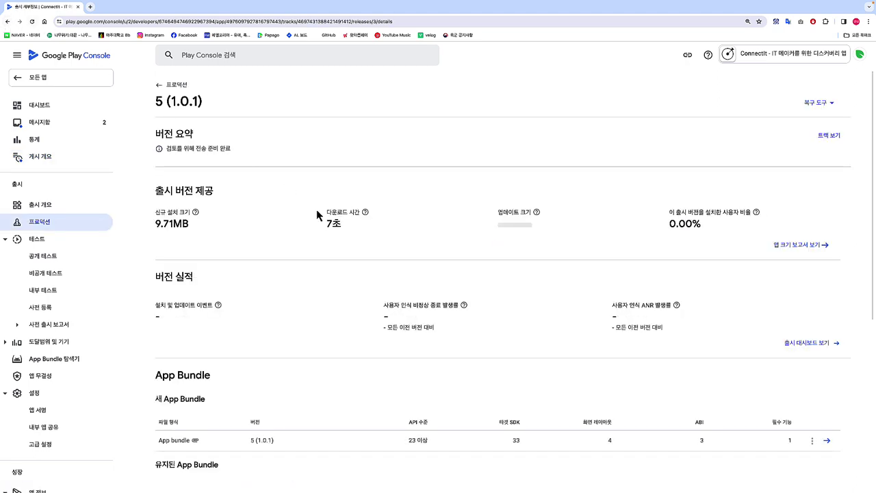
pyautogui.scroll(-1, 308, 234)
pyautogui.scroll(-5, 308, 239)
pyautogui.scroll(6, 299, 235)
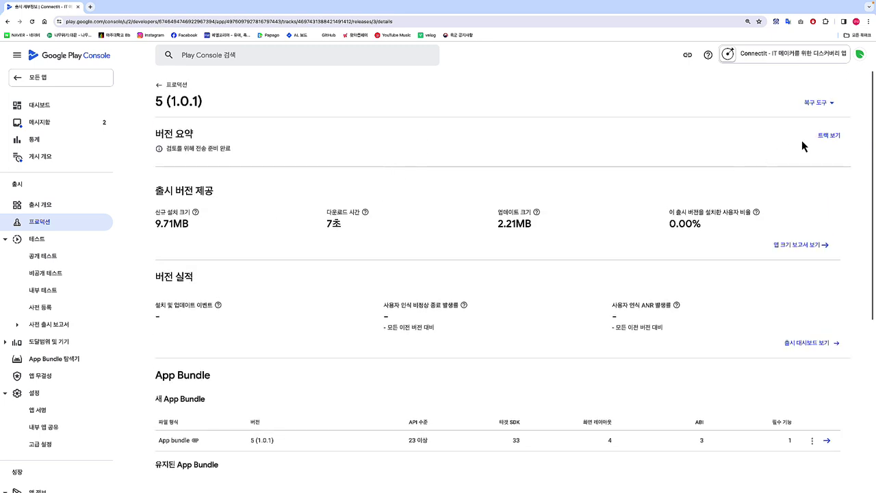
# - View the production track's release dashboard and its list of releases
pyautogui.click(825, 137)
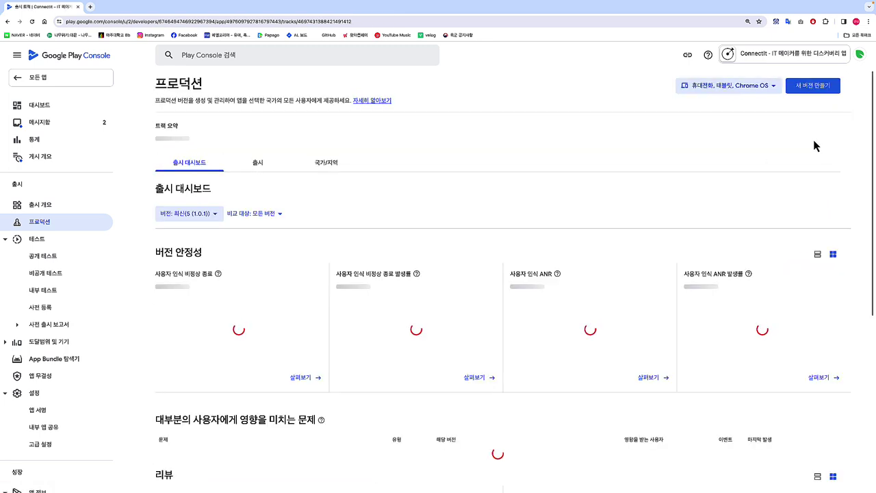
pyautogui.scroll(-2, 248, 226)
pyautogui.scroll(3, 233, 221)
pyautogui.click(252, 167)
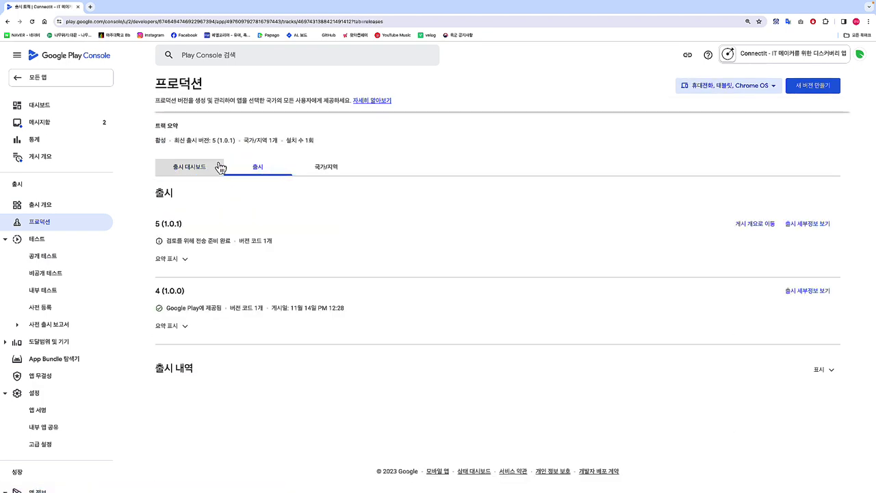
# - Open the details of production release 5 (1.0.1) and look through its summary, delivery sizes and App Bundle
pyautogui.click(791, 224)
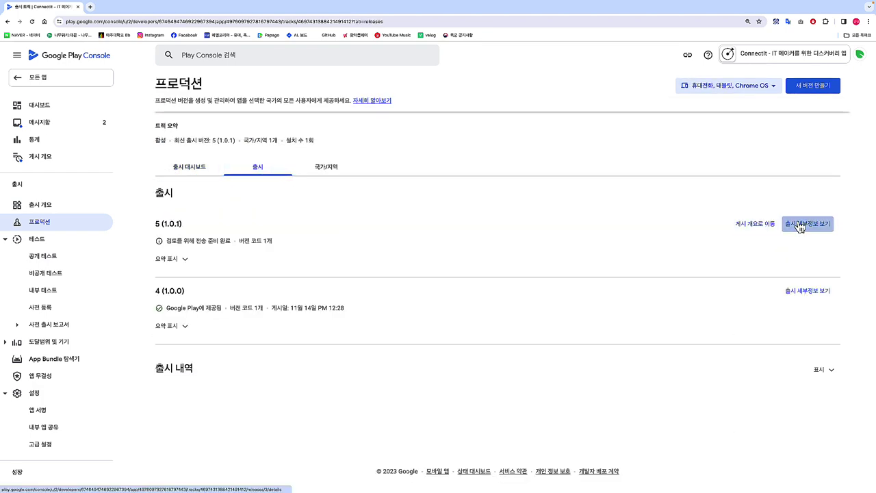
pyautogui.scroll(-5, 378, 229)
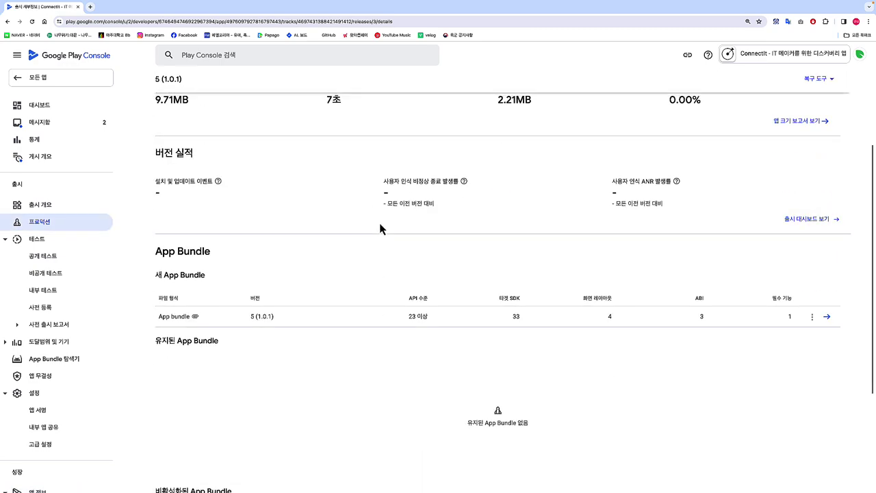
pyautogui.scroll(5, 382, 233)
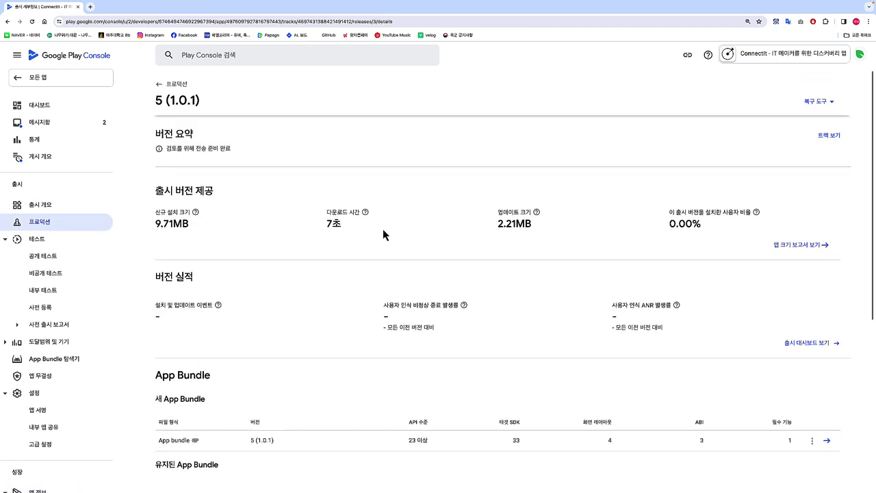
# - From the publishing overview, send the production release 5 (1.0.1) change to Google for review and confirm the submission
pyautogui.click(65, 160)
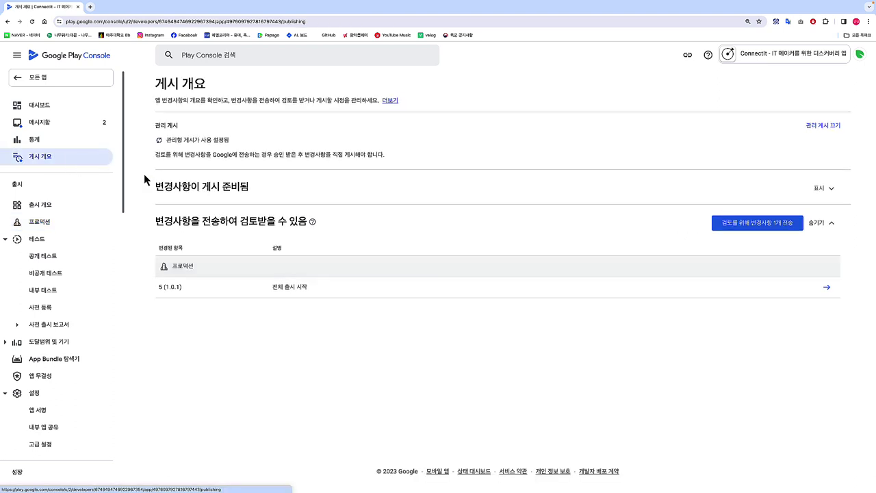
pyautogui.click(767, 228)
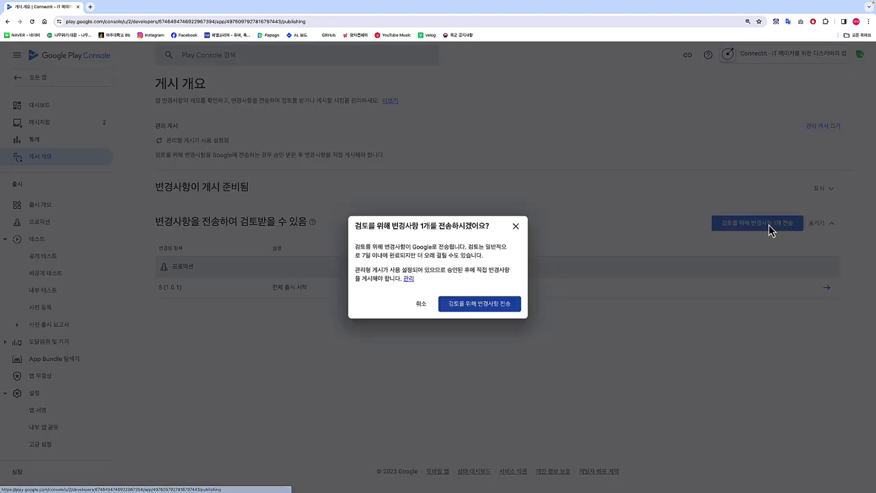
pyautogui.click(512, 306)
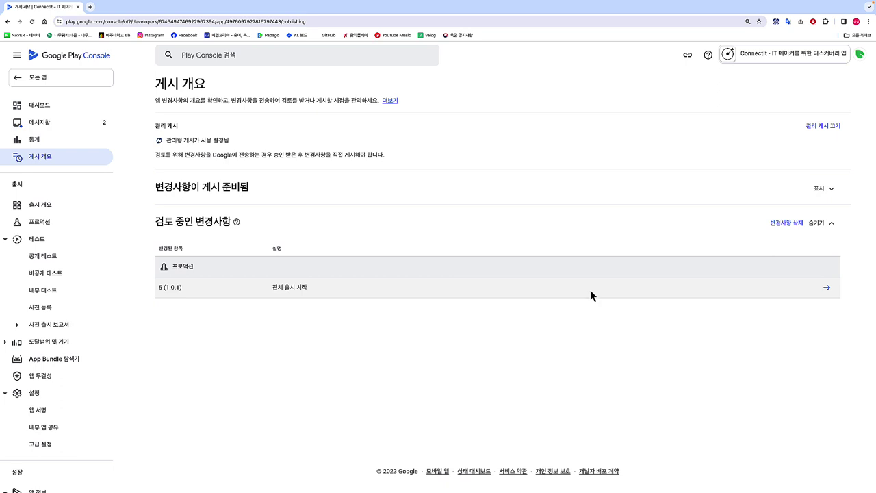
# - Look through the releases overview, including the latest releases and the track availability by country or region
pyautogui.click(65, 208)
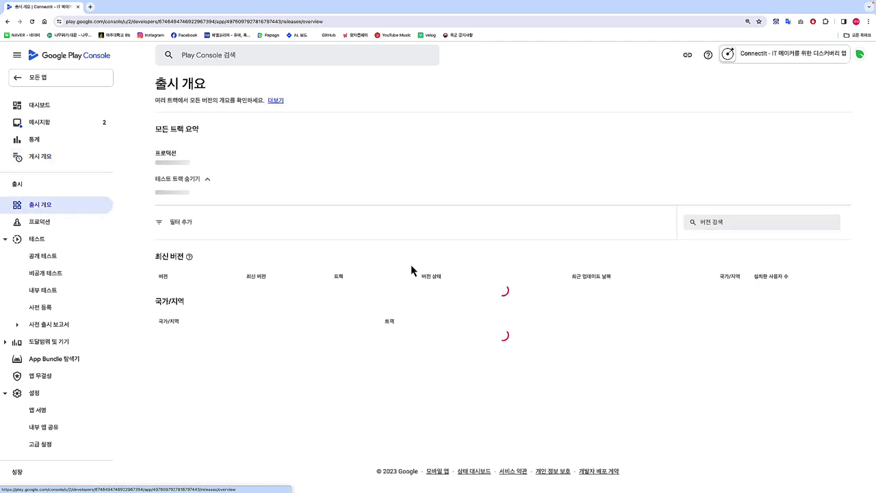
pyautogui.scroll(-10, 429, 339)
pyautogui.scroll(3, 429, 338)
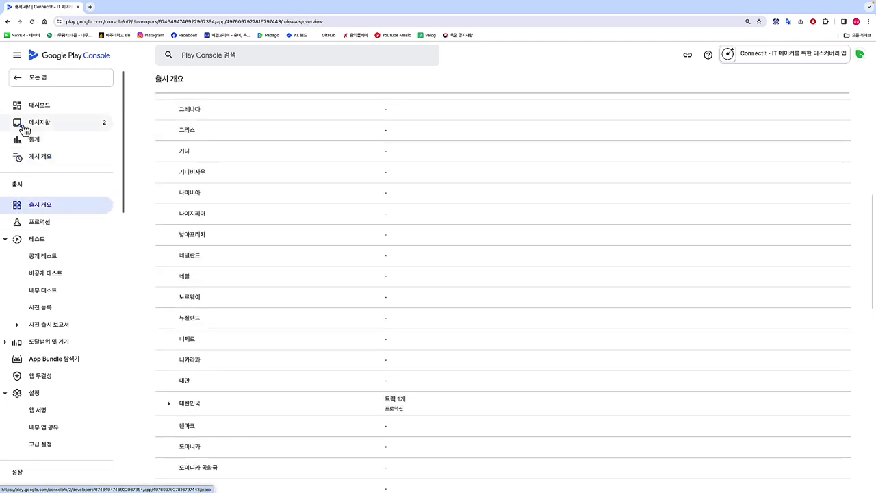
# - Review the app's update status on its dashboard, view the ConnectIt store listing on Google Play, and close the listing
pyautogui.click(52, 107)
pyautogui.scroll(-3, 419, 327)
pyautogui.scroll(-3, 418, 331)
pyautogui.scroll(6, 411, 339)
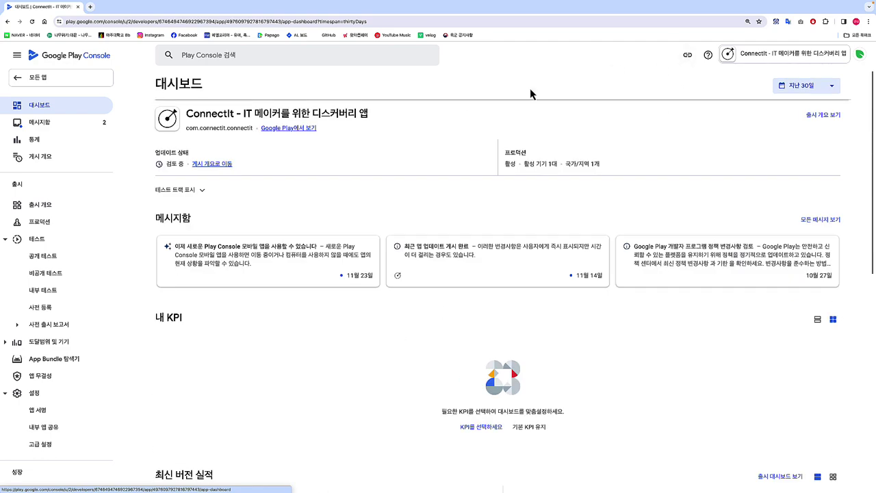
pyautogui.click(293, 128)
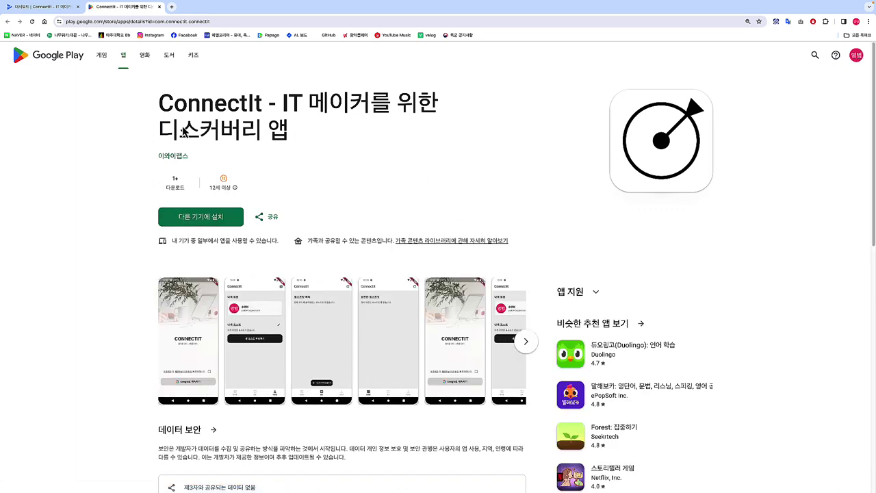
pyautogui.click(159, 6)
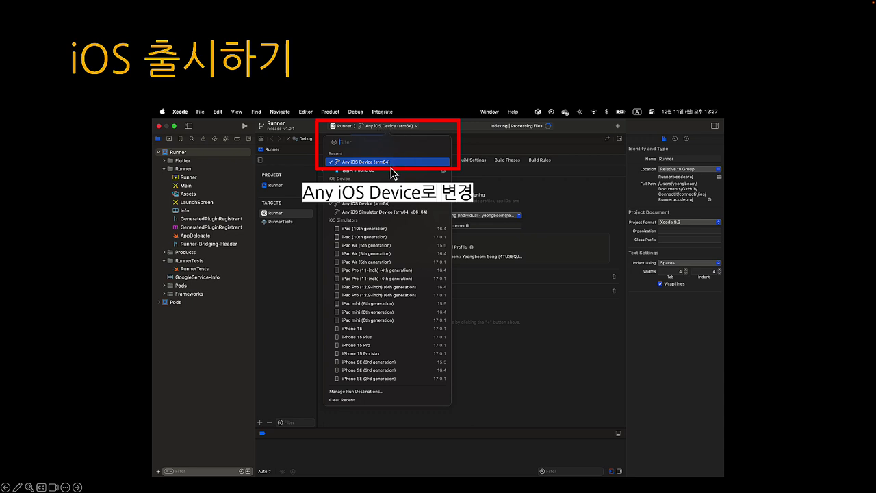
pyautogui.click(336, 170)
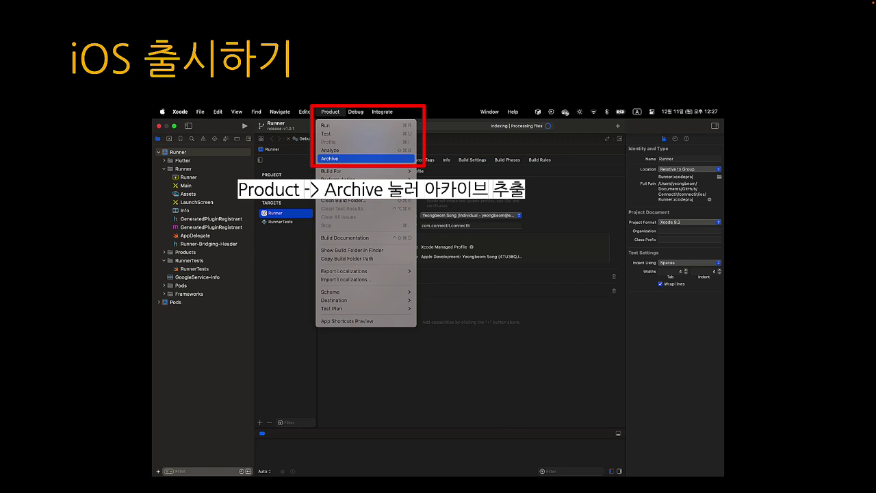
pyautogui.press('Right')
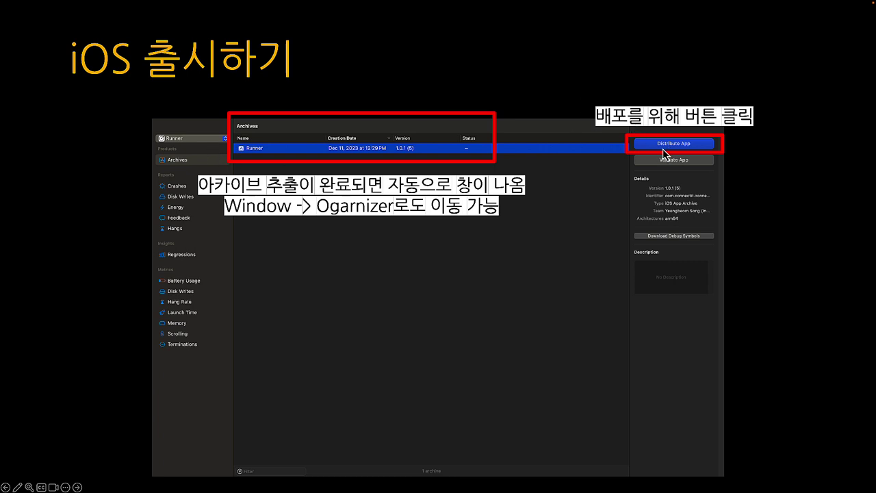
pyautogui.click(553, 232)
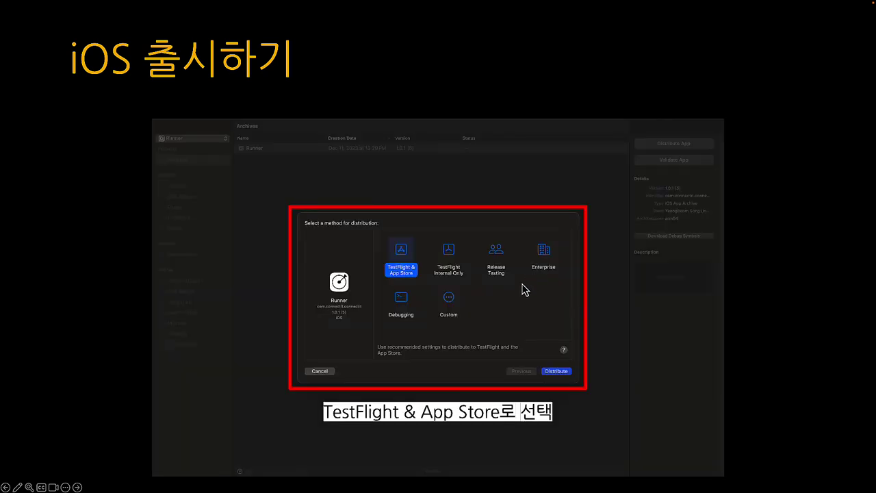